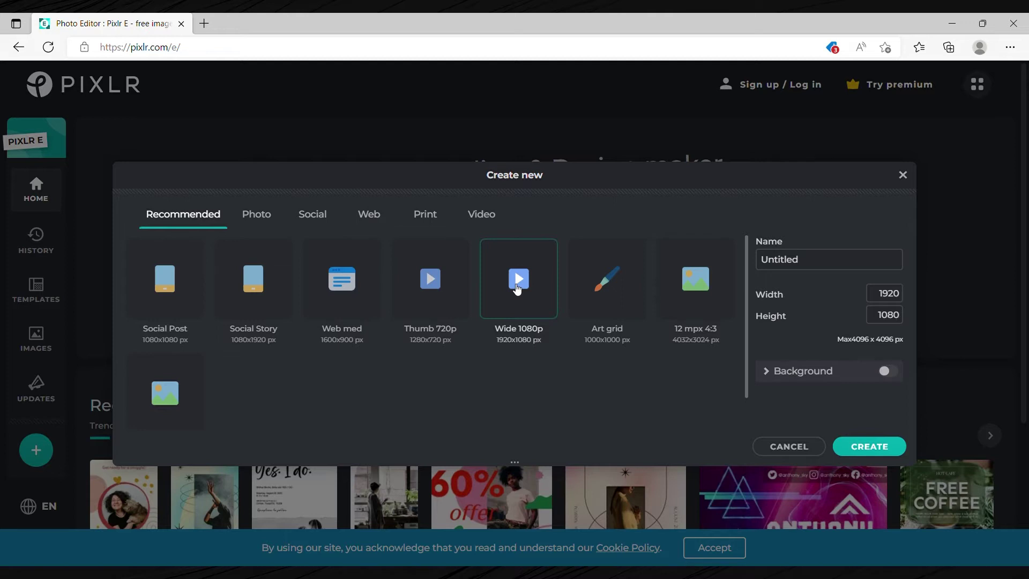
Create a new 1920 × 1080 px image from the Wide 1080p preset, named "Texto Circular".
click(816, 261)
text(Text)
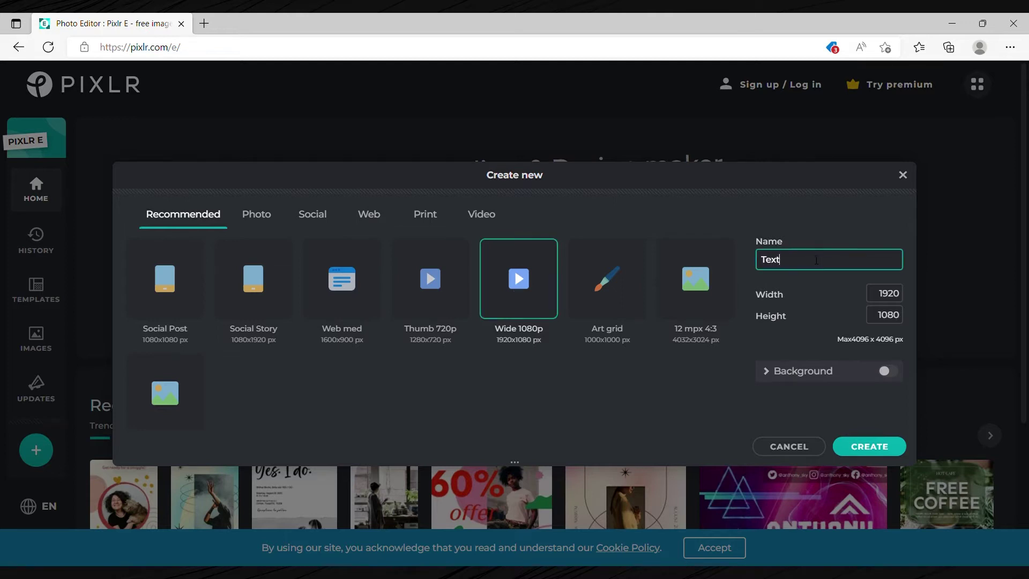
text(o Circular)
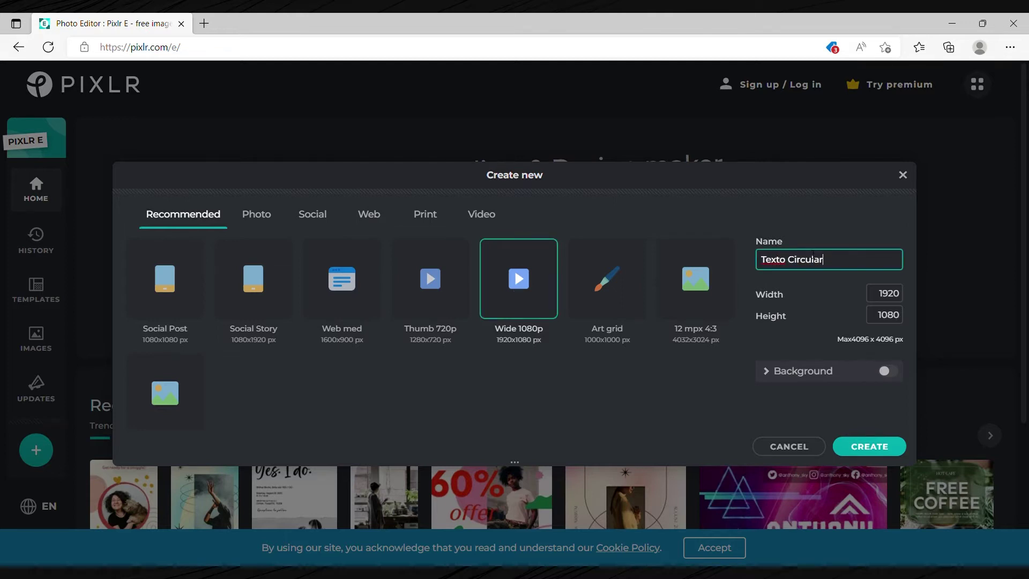
click(896, 448)
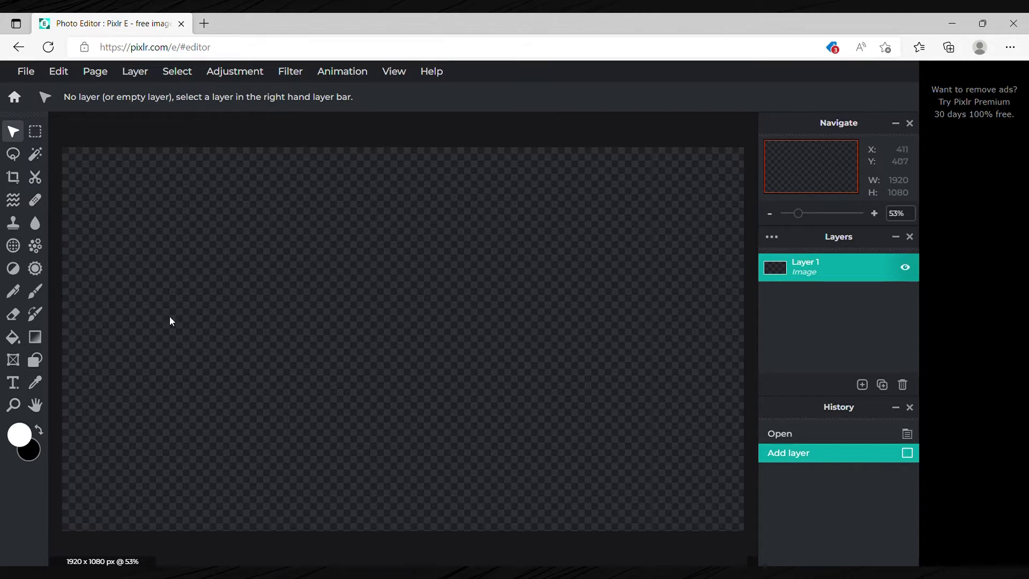
Add a text layer with the phrase "Yo Soy Pabl1nk" repeated four times, separated by spaces.
click(15, 383)
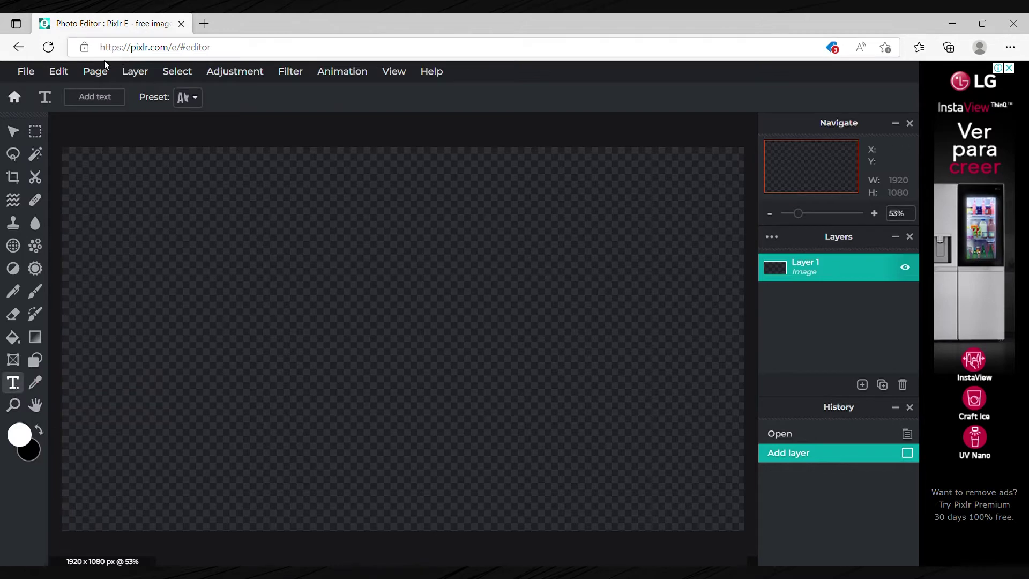
click(91, 97)
text(Y)
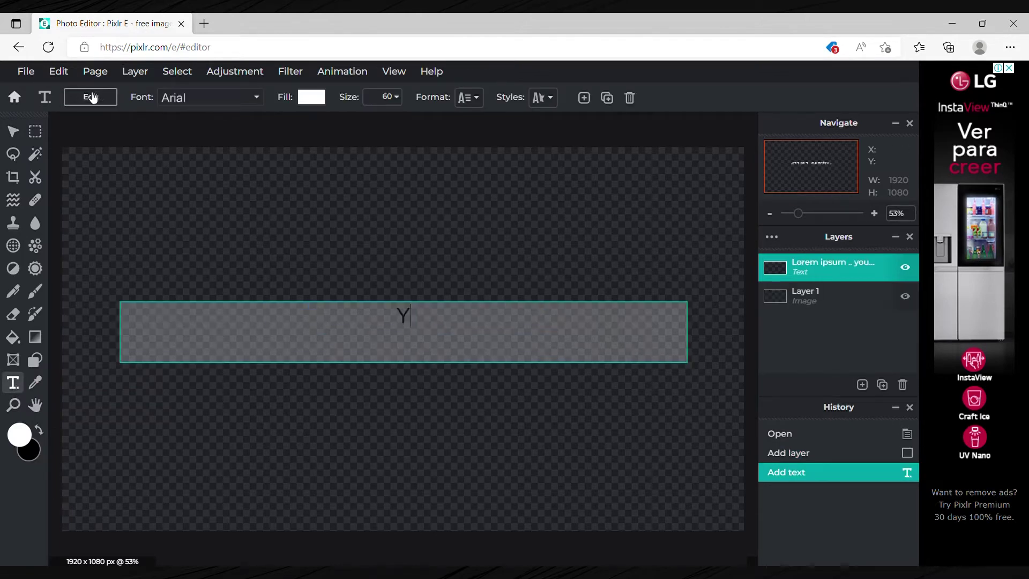
text(o Soy Pabl)
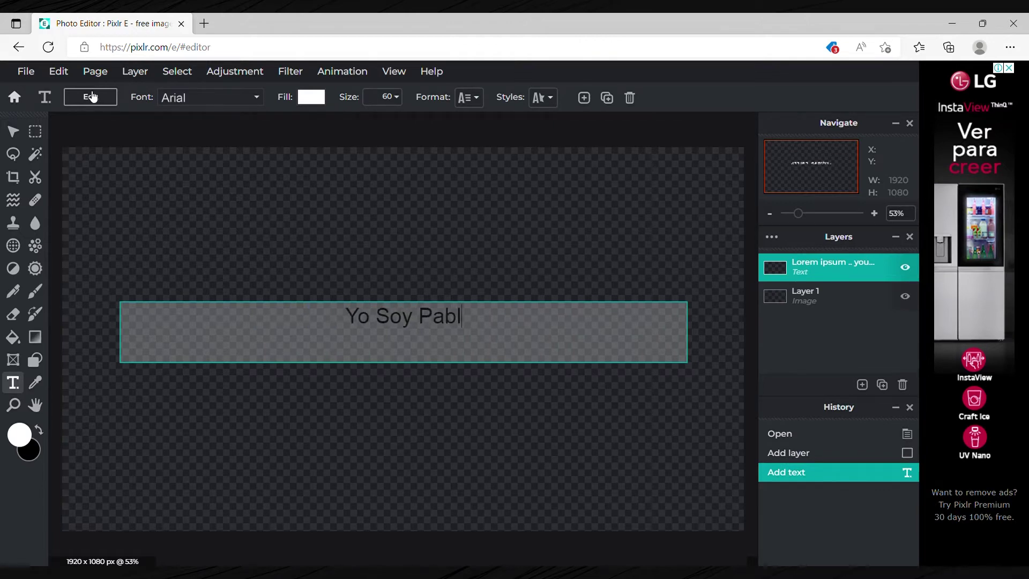
text(1nk Yo Soy )
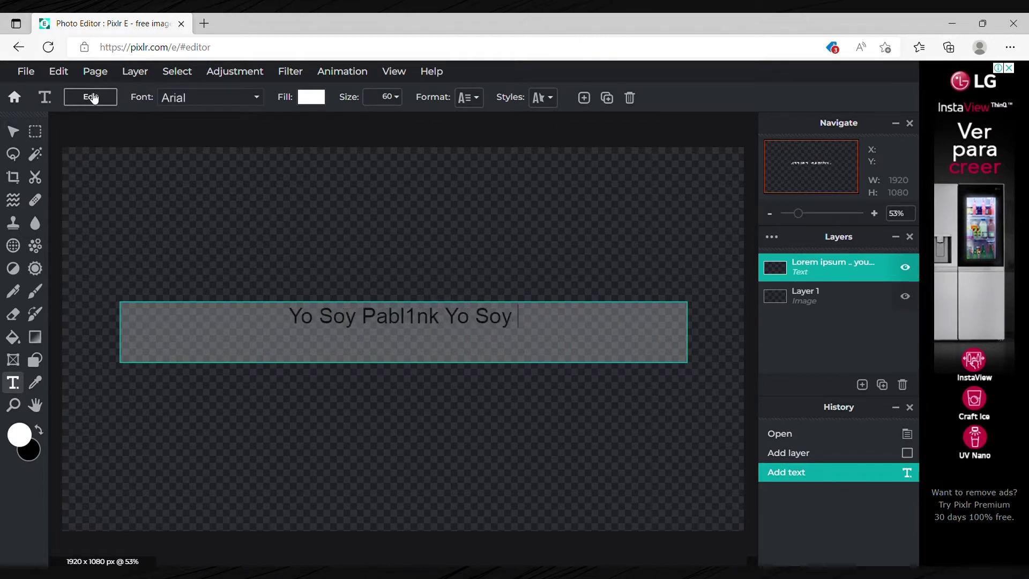
text(Pabl1nk Yo Soy Pabl1nk Yo)
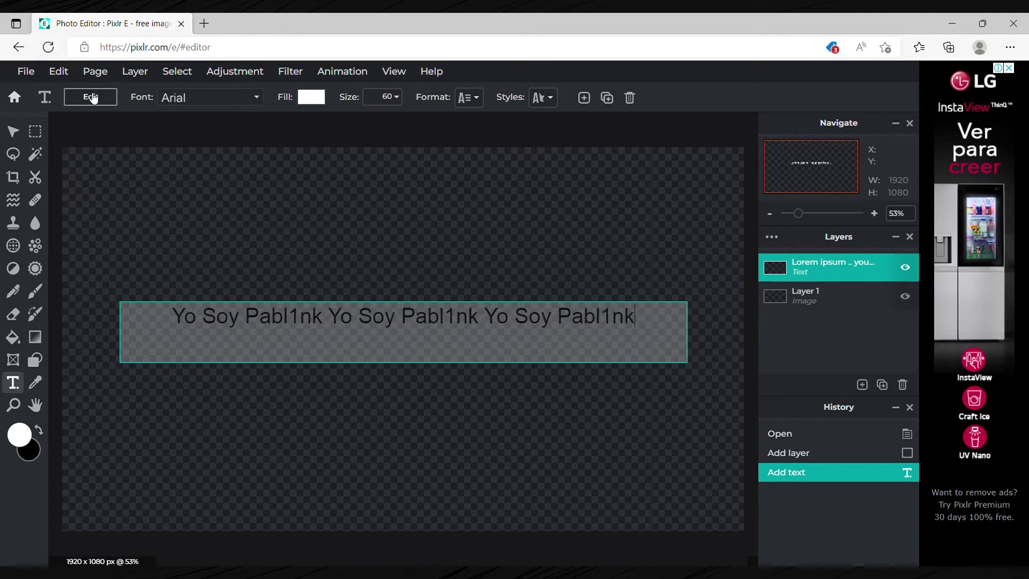
text( Soy Pabl1nk)
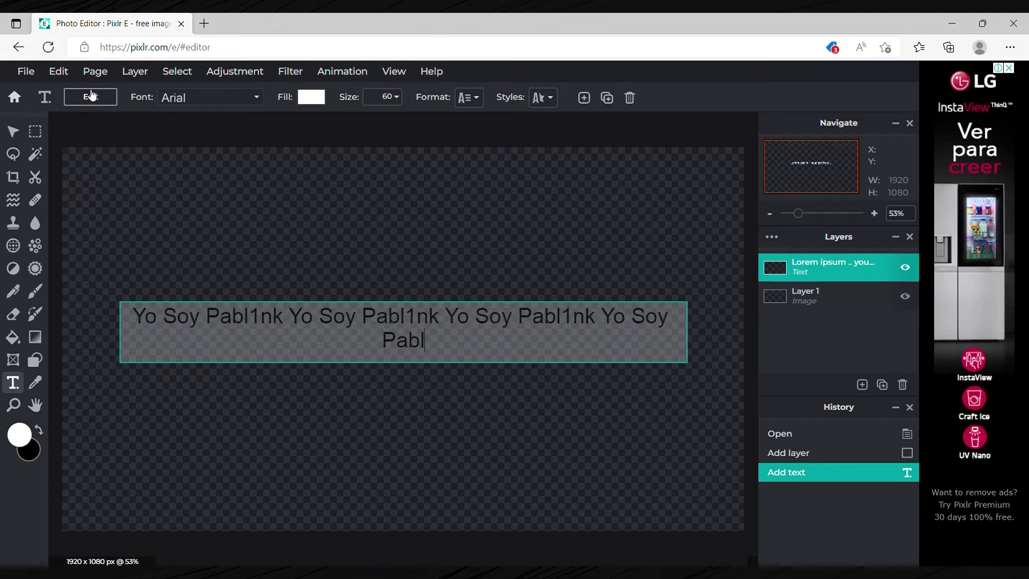
Add the local Montserrat extra-bold font to the available fonts and apply it to the text.
click(256, 98)
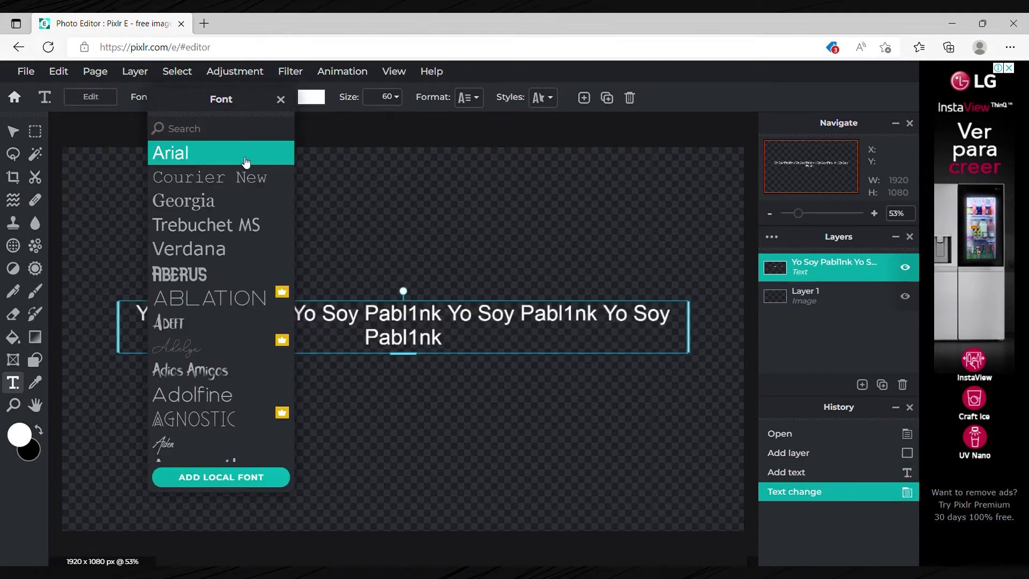
scroll(249, 206, down, 7)
scroll(249, 211, down, 10)
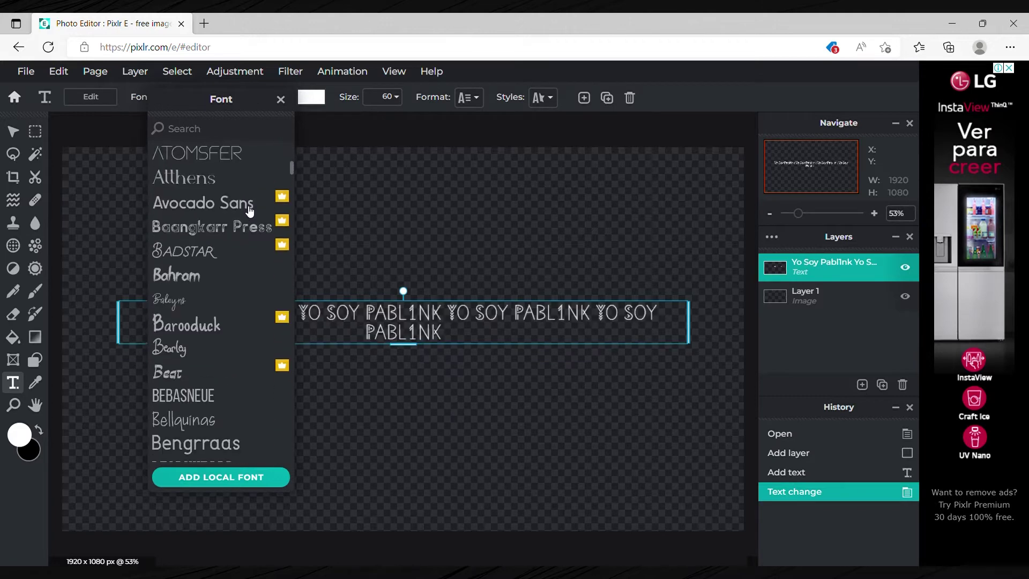
scroll(251, 212, down, 8)
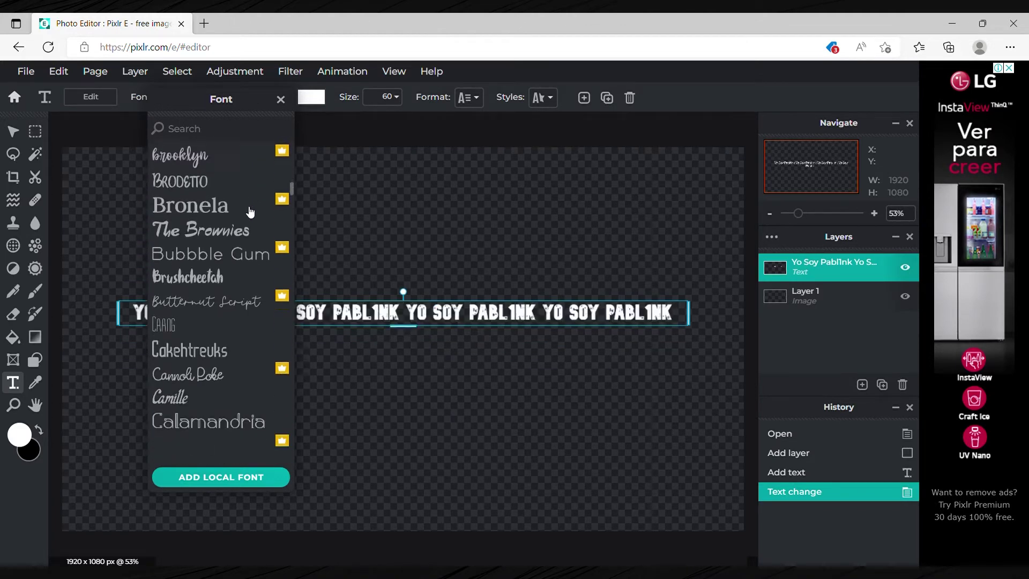
scroll(251, 212, down, 8)
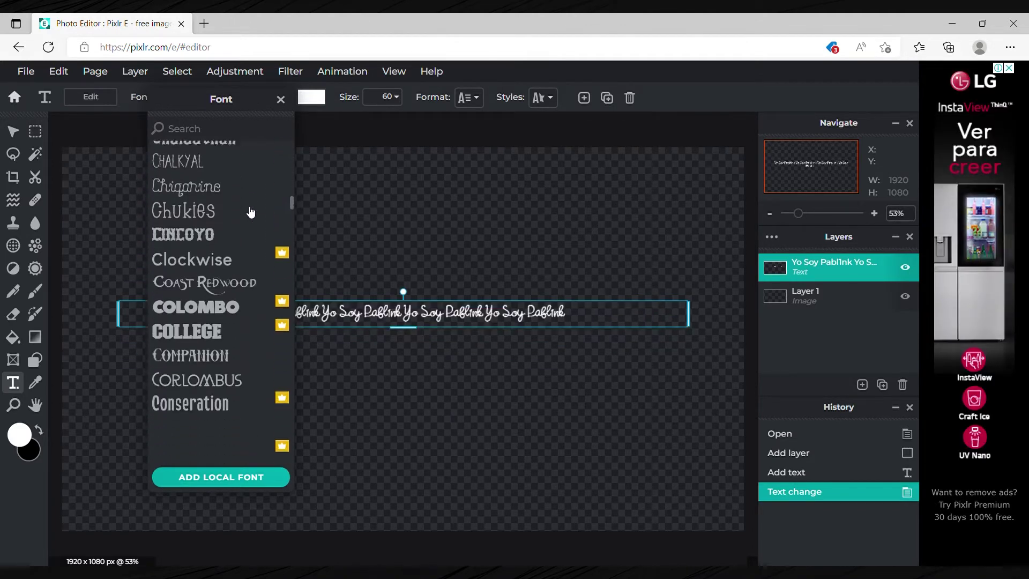
scroll(250, 212, down, 8)
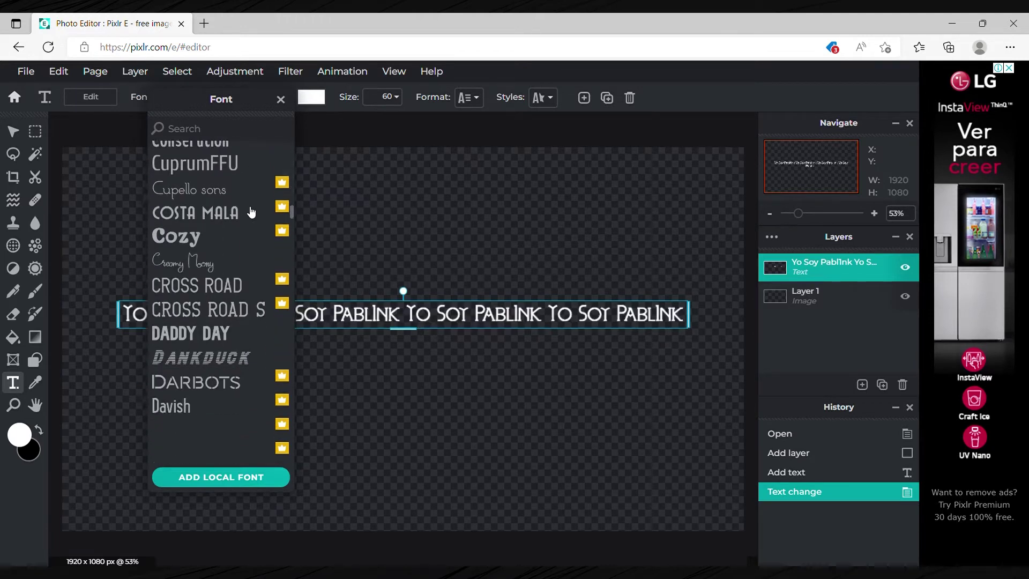
scroll(252, 212, down, 8)
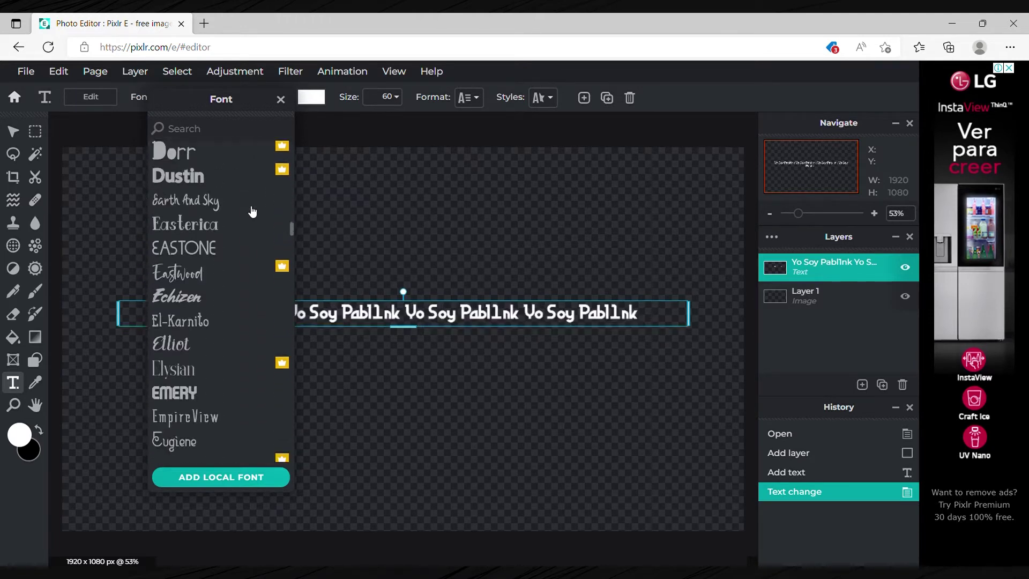
scroll(252, 212, down, 8)
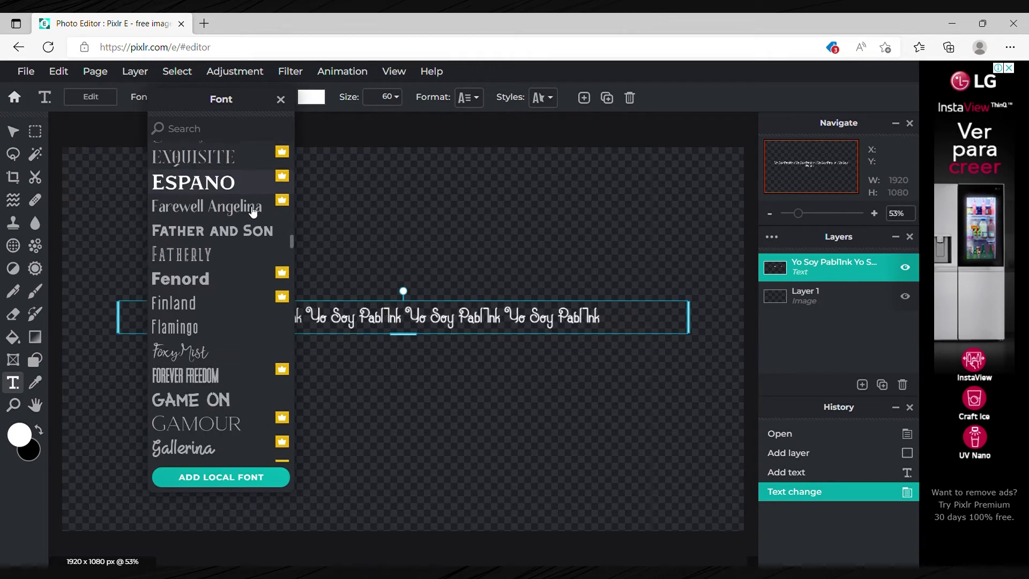
scroll(252, 213, down, 8)
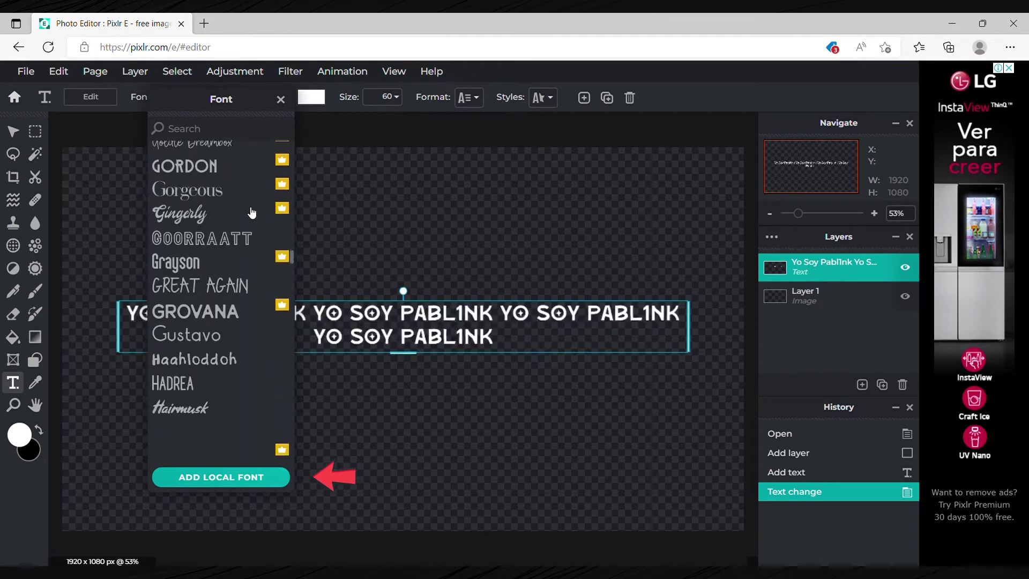
scroll(251, 220, down, 4)
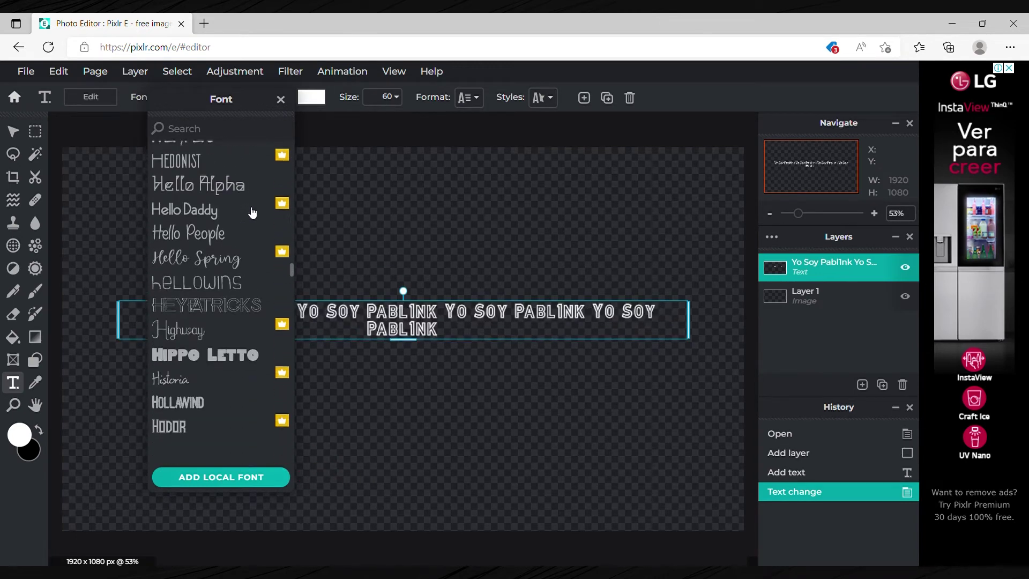
click(234, 304)
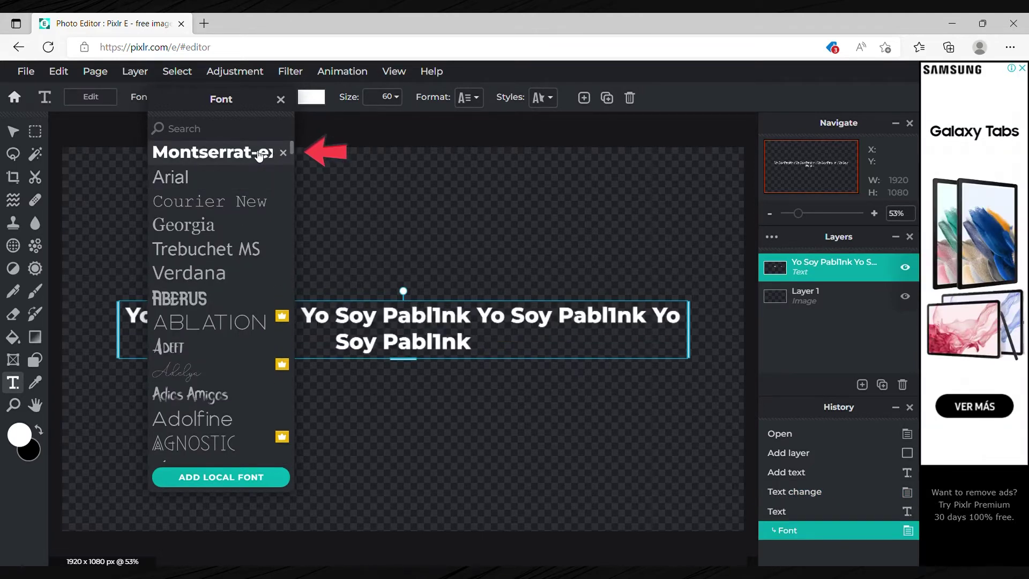
click(259, 156)
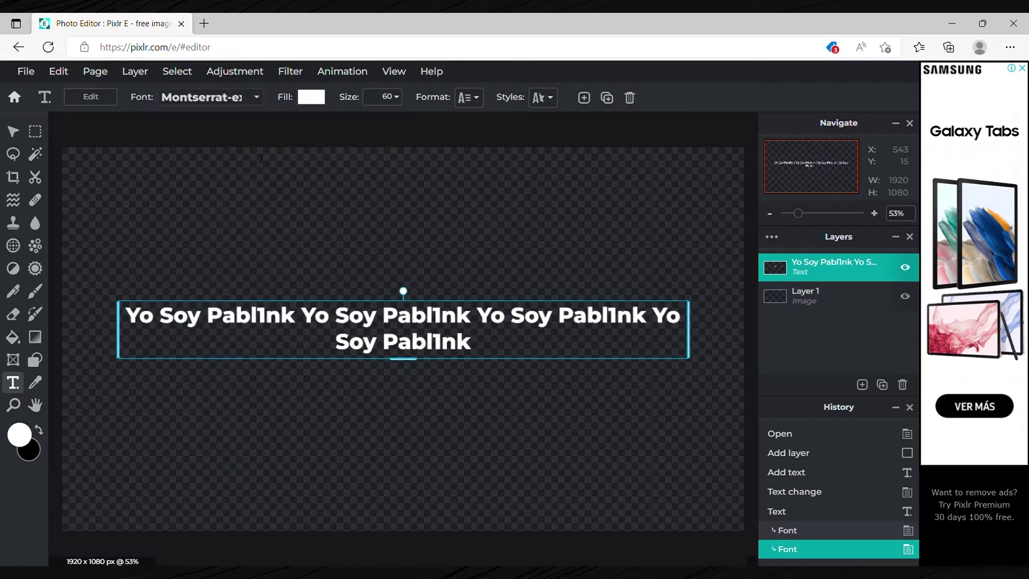
Set the text size to 95.
click(396, 104)
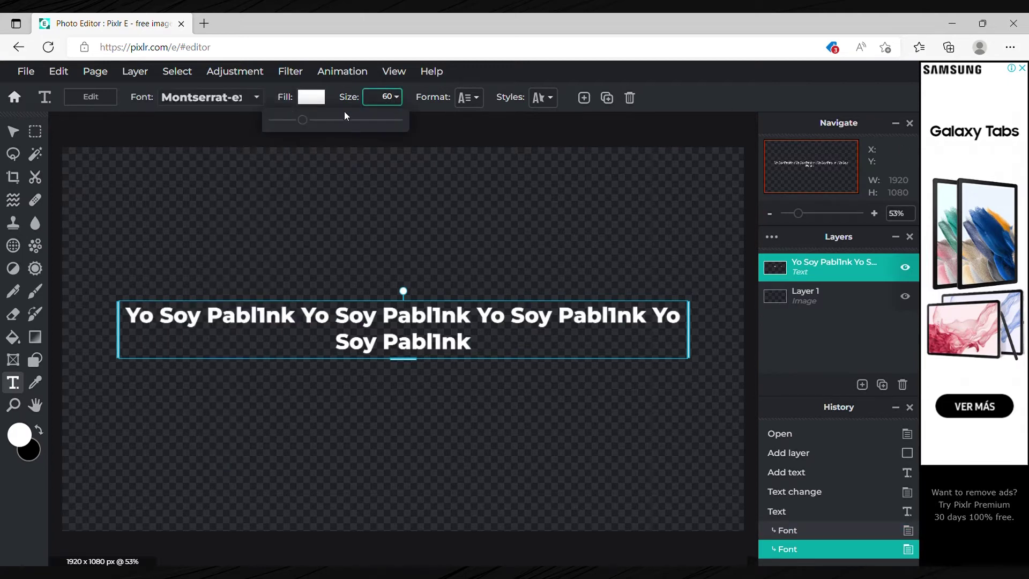
drag(310, 124, 325, 124)
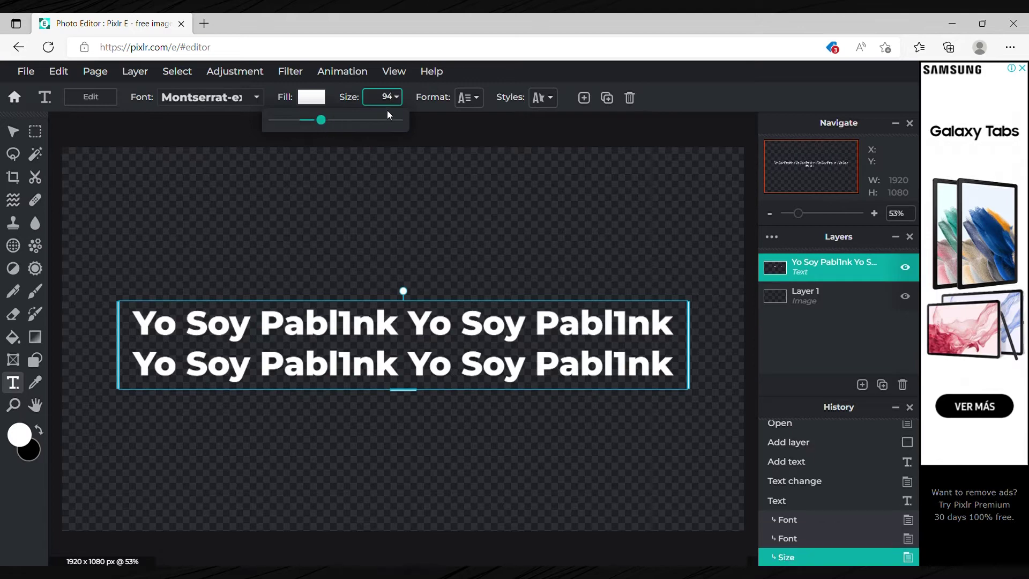
key(BackSpace)
text(5)
key(Return)
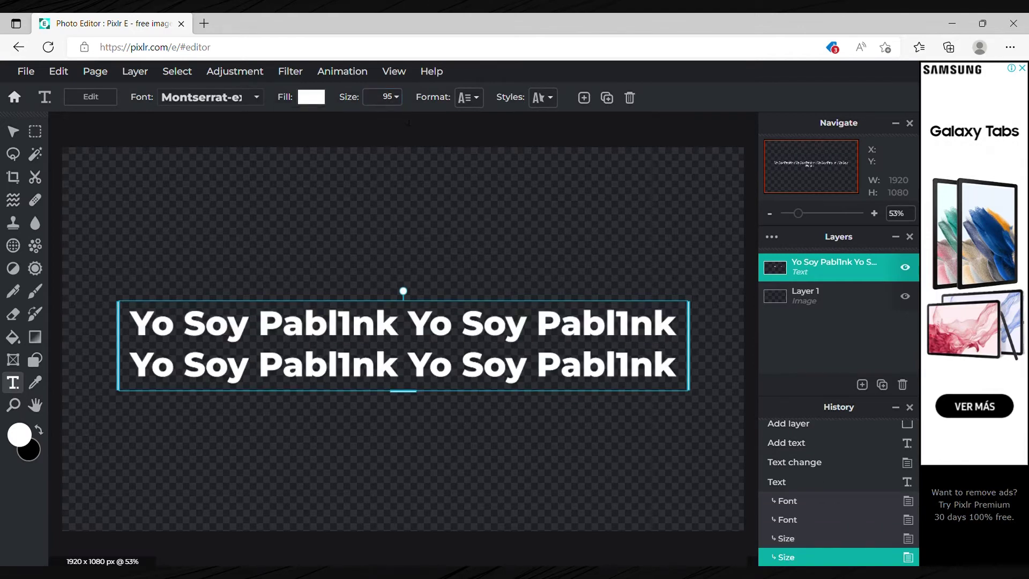
Set the letter spacing of the text to 3.
click(475, 97)
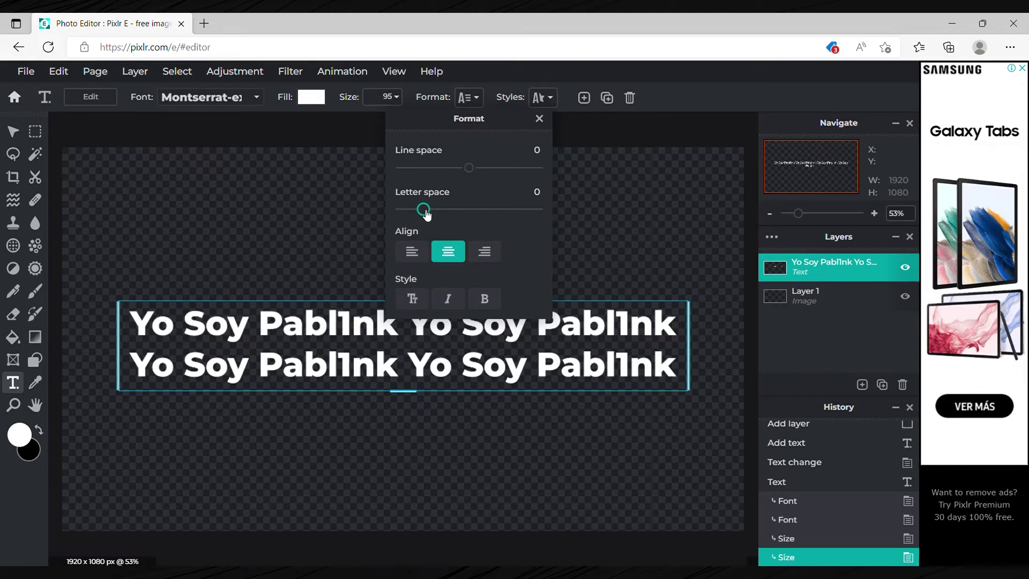
drag(427, 212, 430, 213)
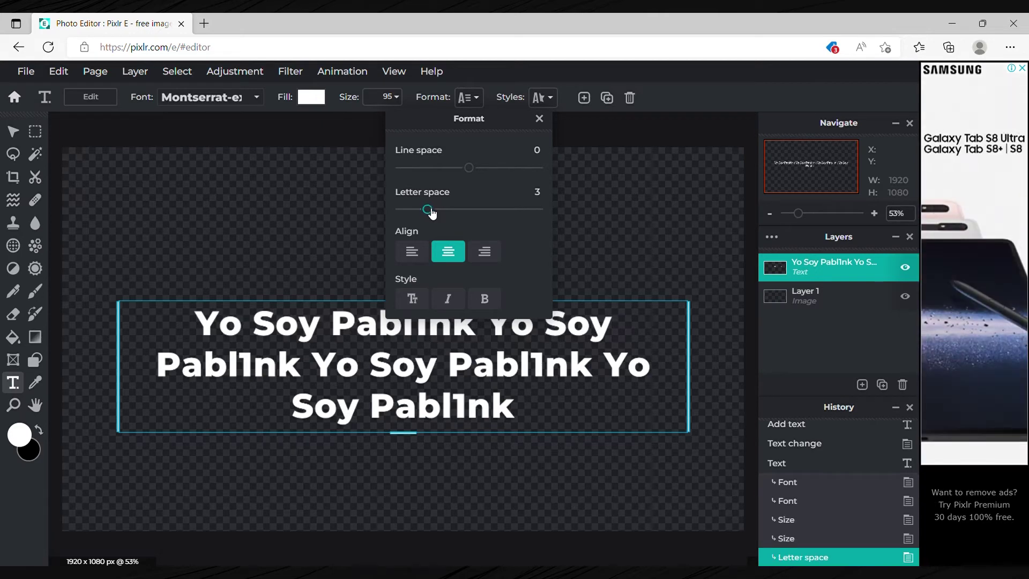
click(481, 100)
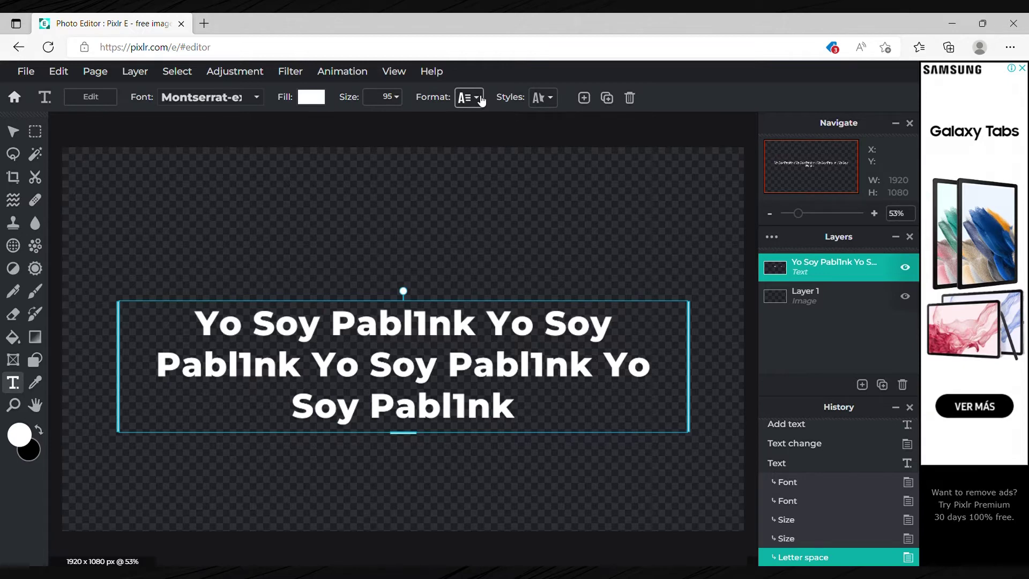
Turn on the Curve style for the text, bend it into a Circle and enable Spread.
click(542, 100)
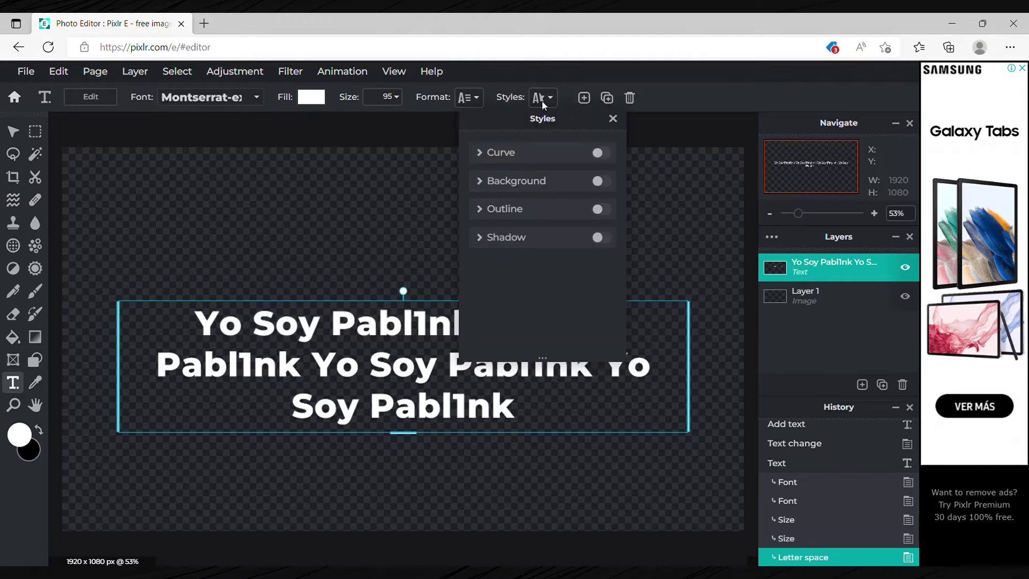
click(598, 160)
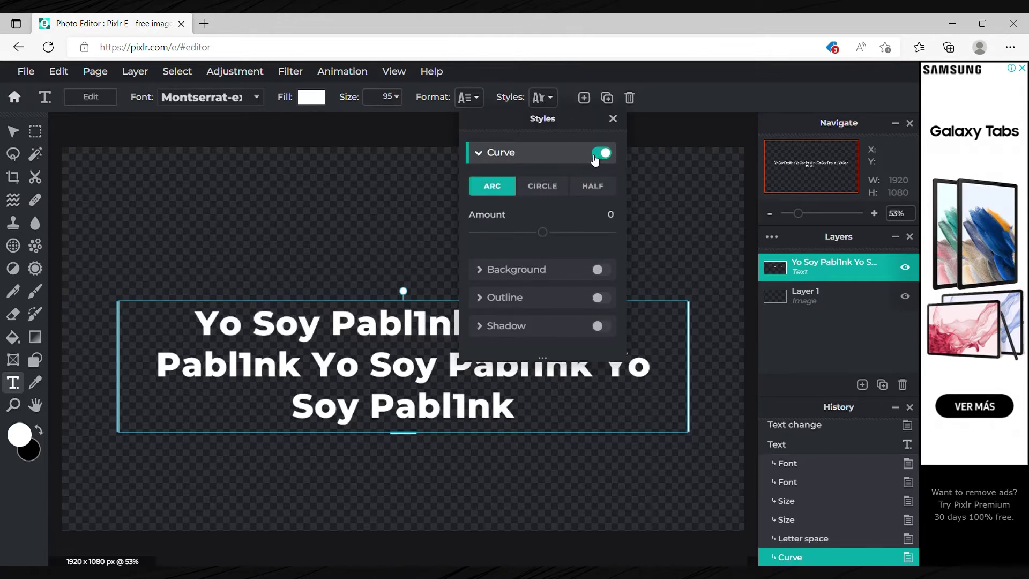
click(551, 188)
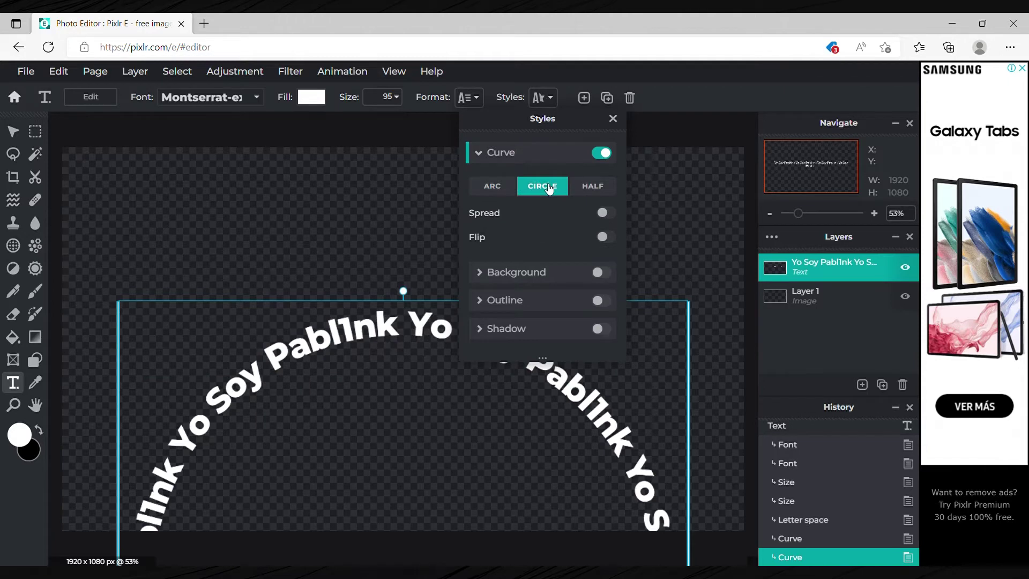
click(607, 215)
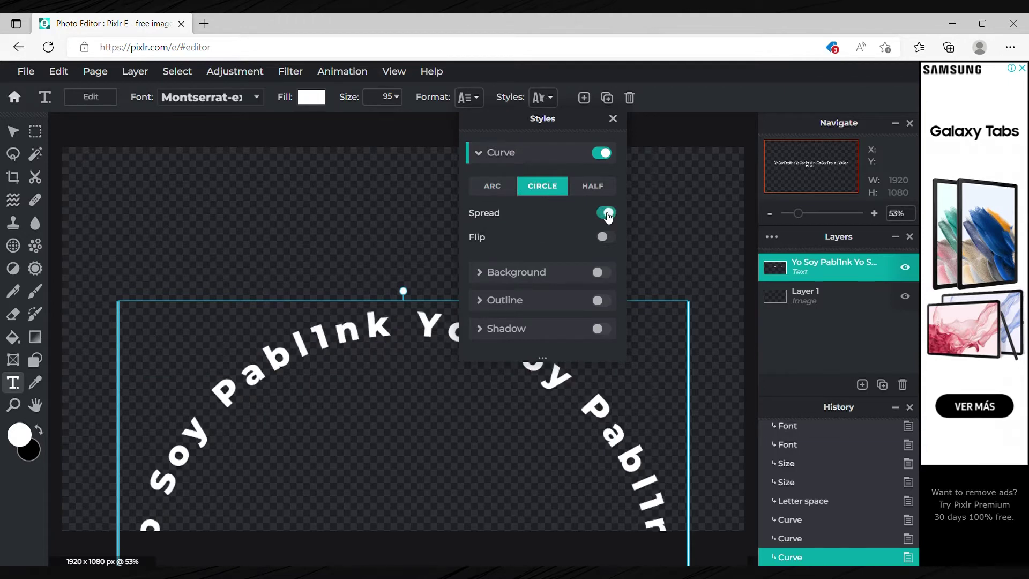
click(648, 201)
Shrink the circular text to about 1092 × 1092 px and centre it on the canvas.
drag(451, 300, 416, 238)
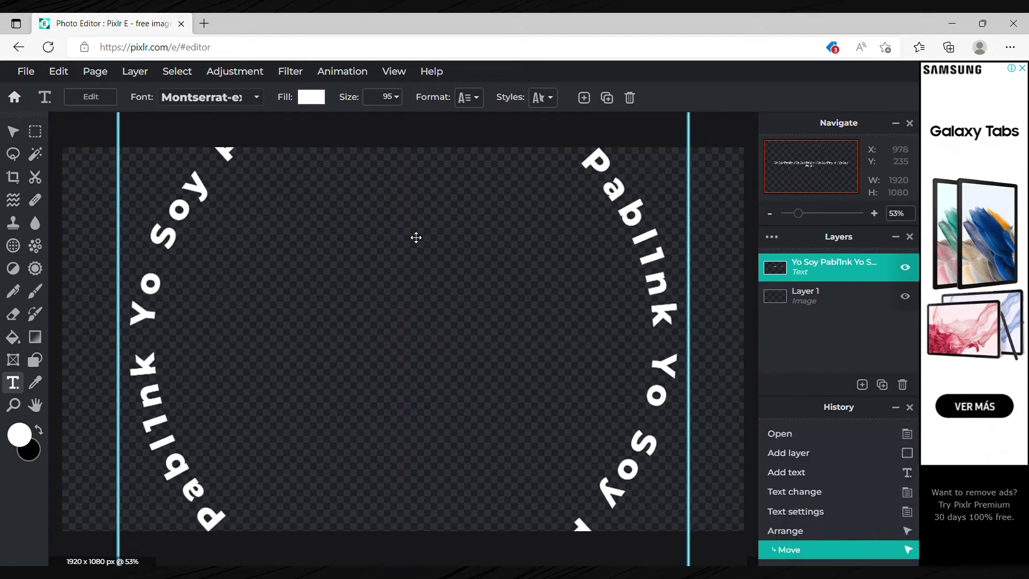
drag(118, 232, 295, 232)
drag(490, 338, 444, 338)
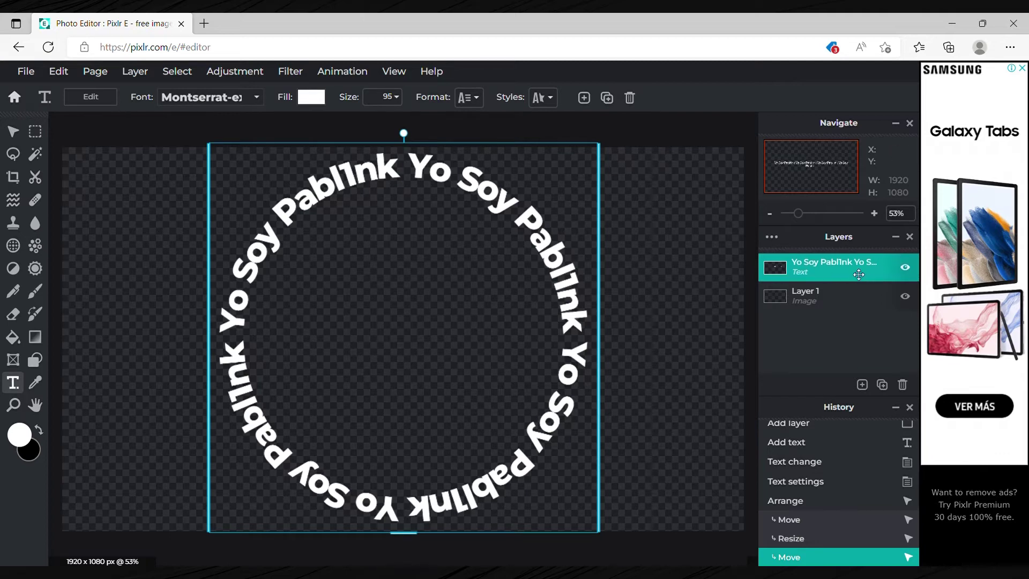
Duplicate the circular text layer and select the lower of the two copies with the Arrange tool.
click(882, 384)
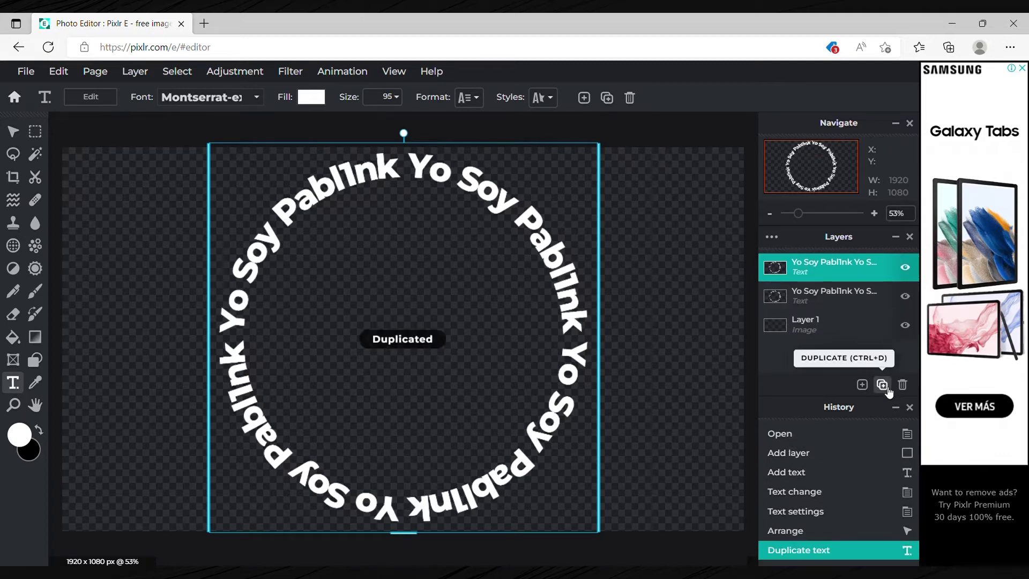
click(846, 297)
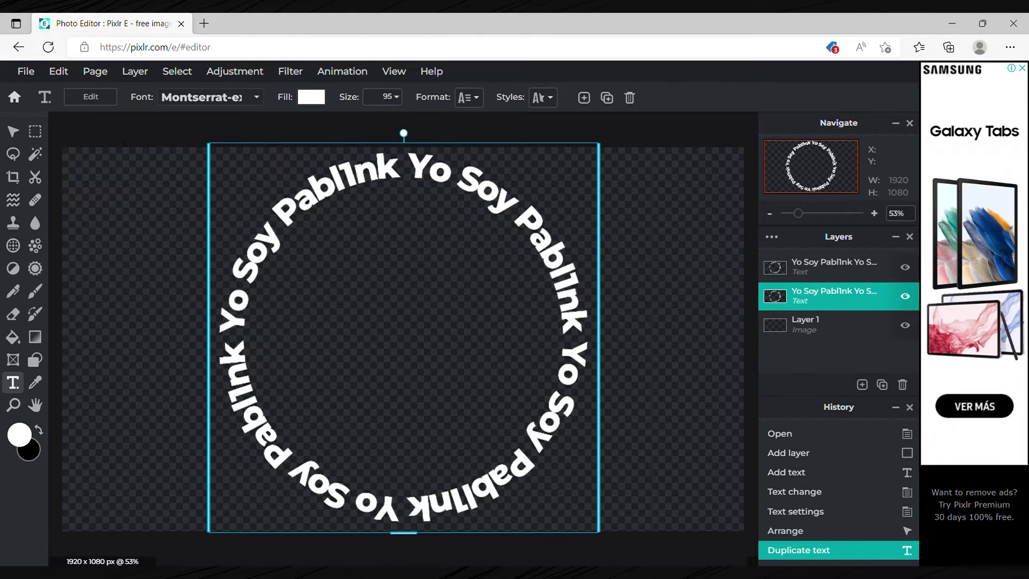
click(13, 131)
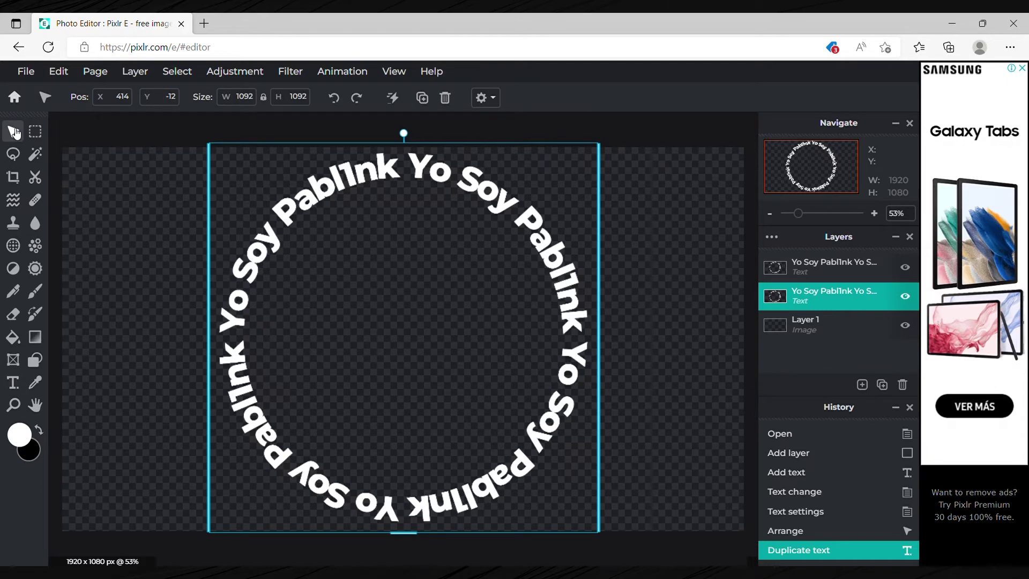
Rasterize the lower circular text layer and select its pixels.
click(147, 75)
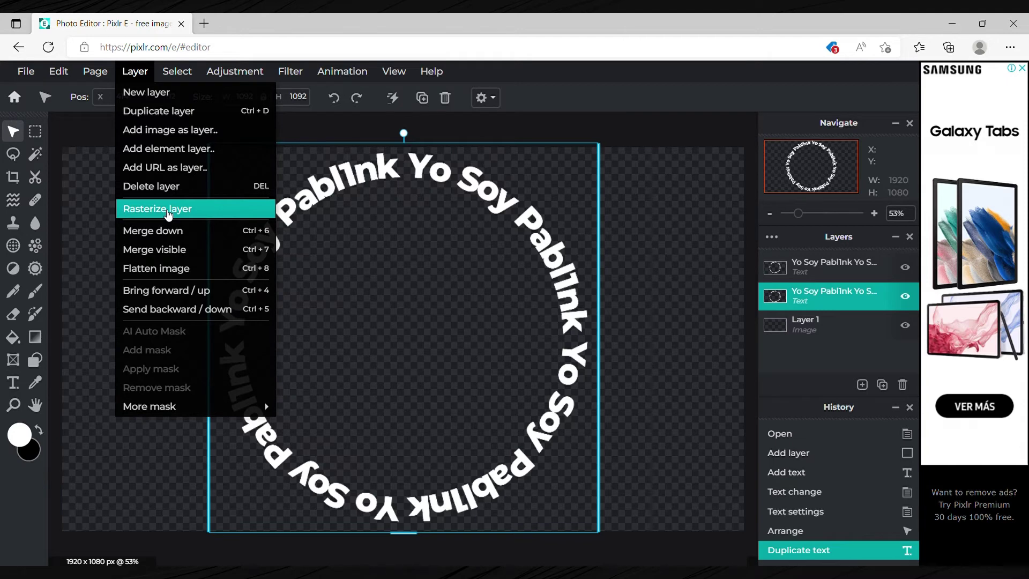
click(168, 214)
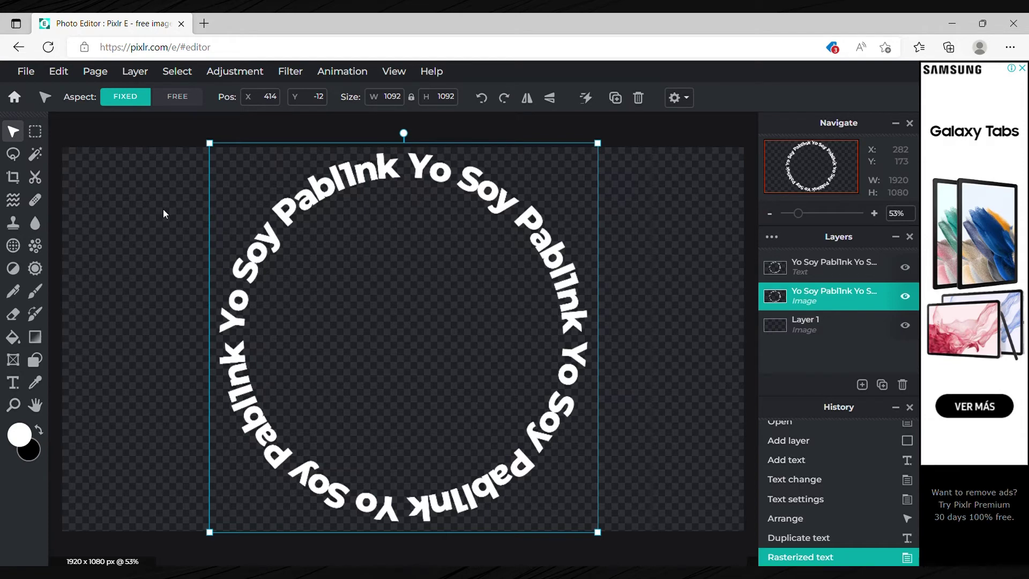
click(185, 74)
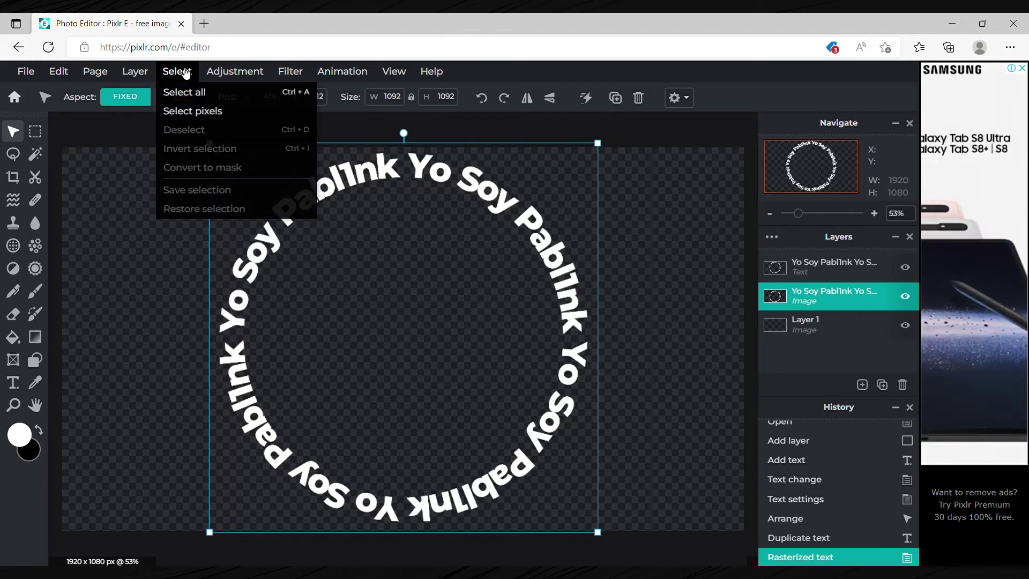
click(200, 111)
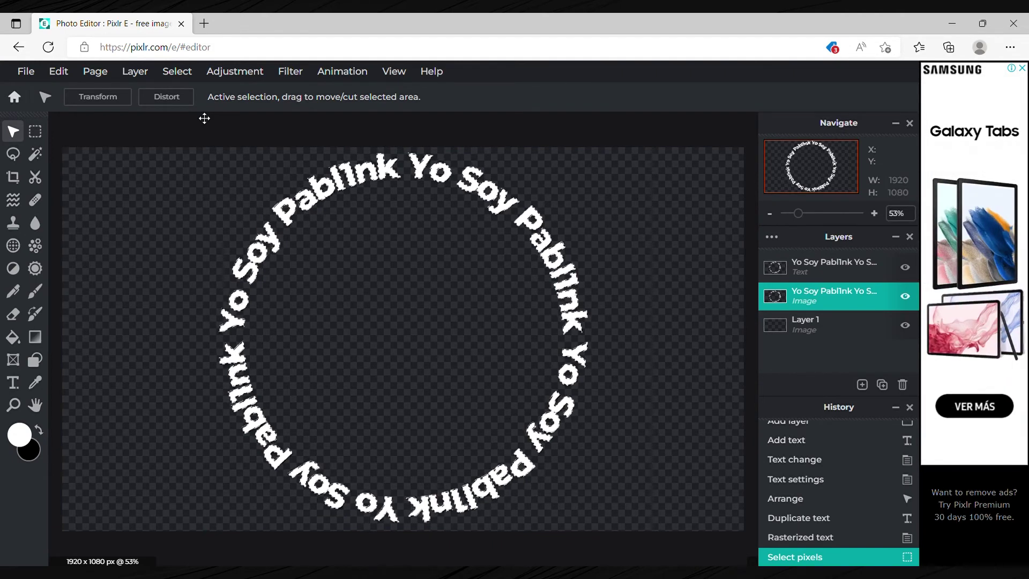
Fill the selected lettering with a linear purple-red-orange gradient running from the ring's lower left to its upper right, then deselect.
click(35, 337)
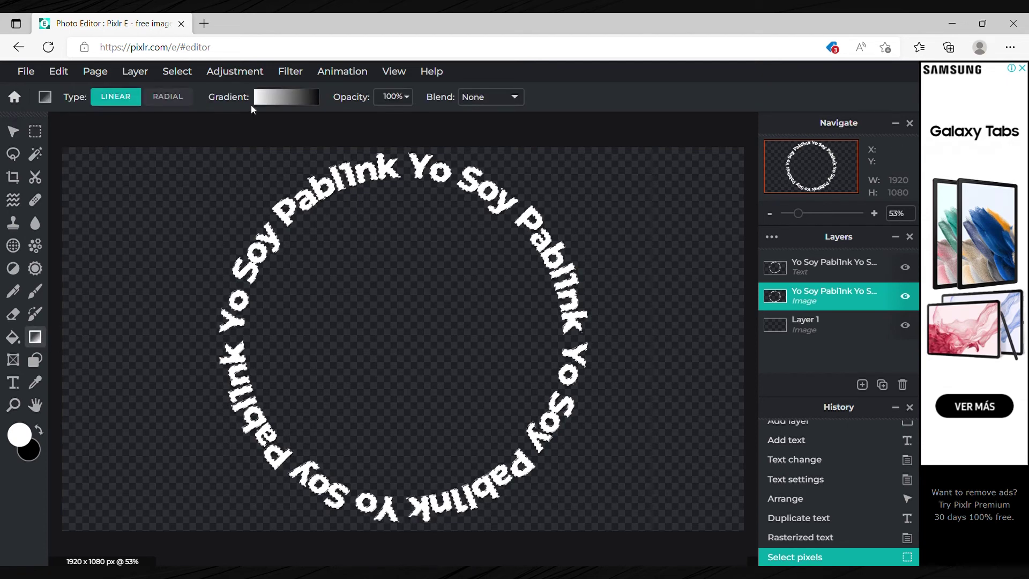
click(284, 98)
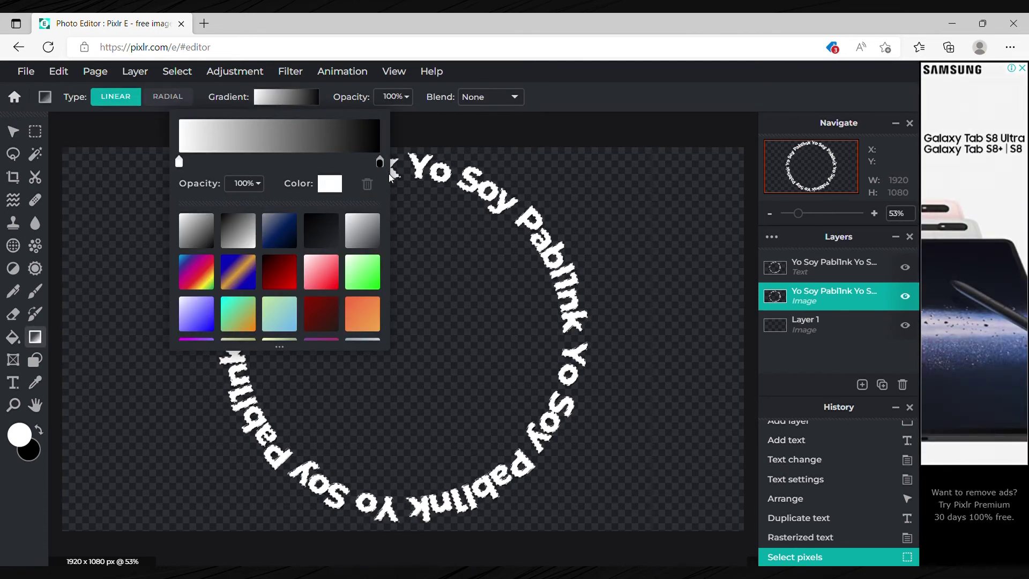
scroll(387, 240, down, 2)
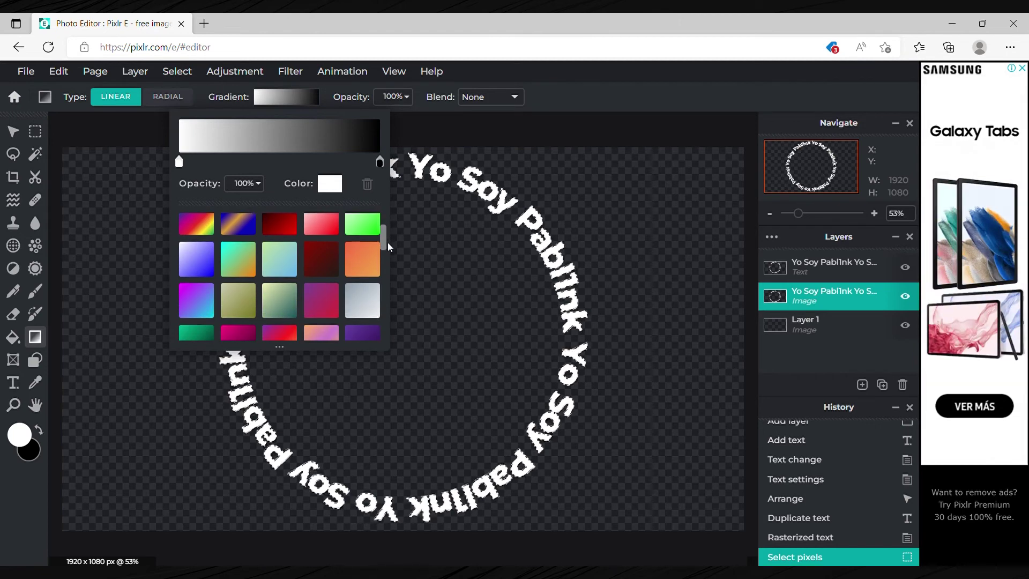
scroll(387, 247, down, 1)
click(279, 307)
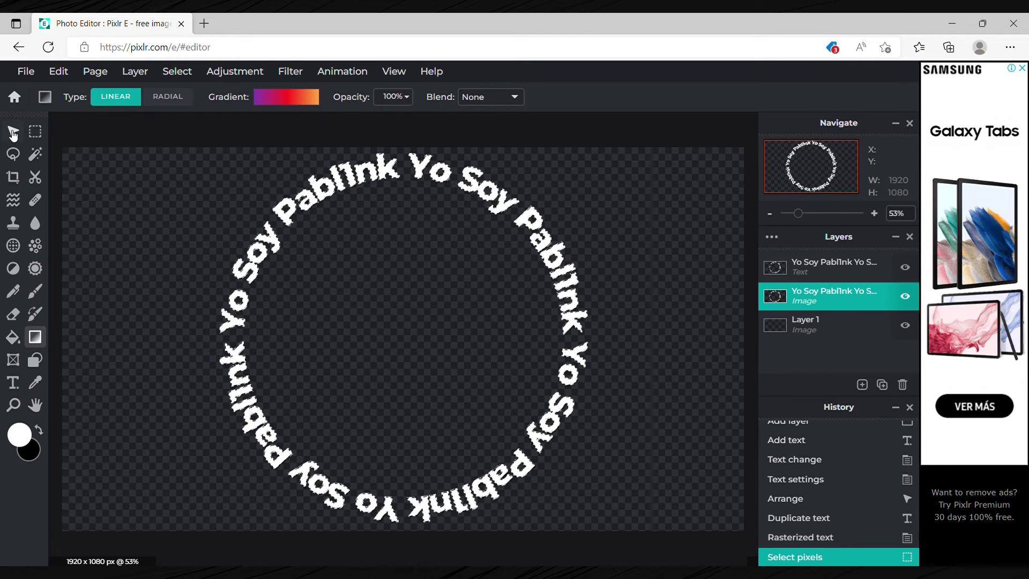
drag(302, 483, 501, 207)
key(ctrl+d)
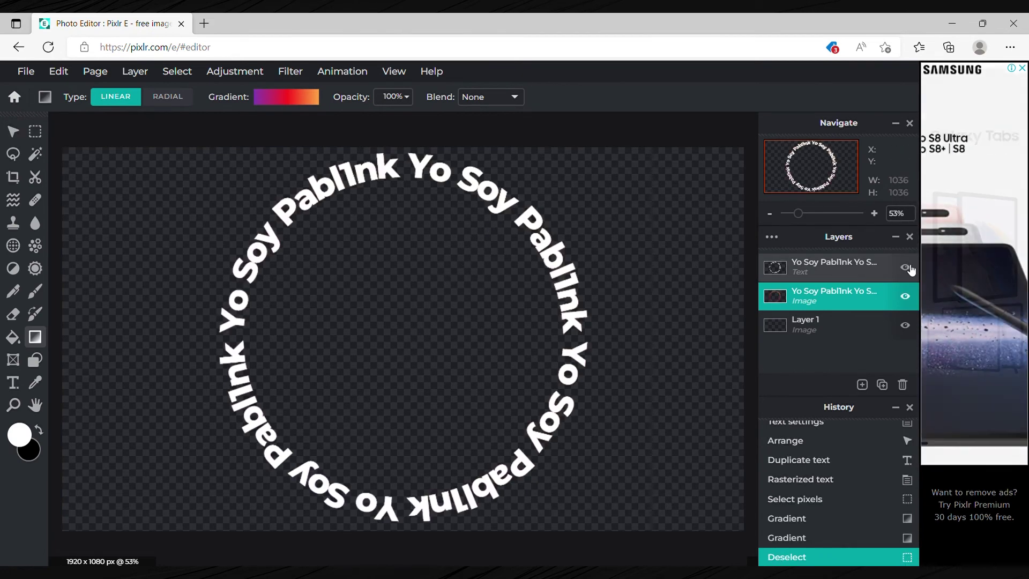
Hide the white circular text layer and open the save options for the image.
click(905, 268)
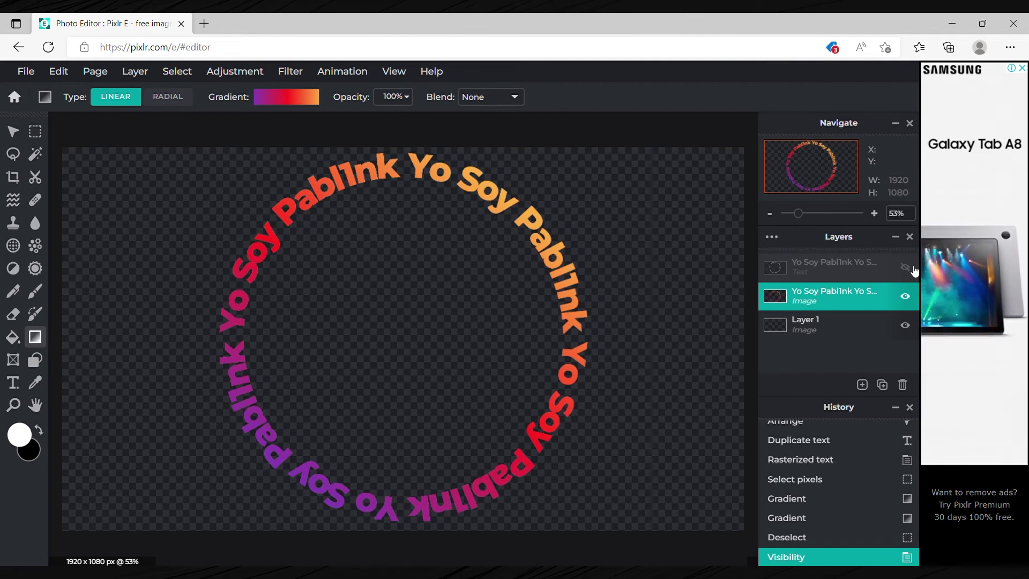
click(26, 72)
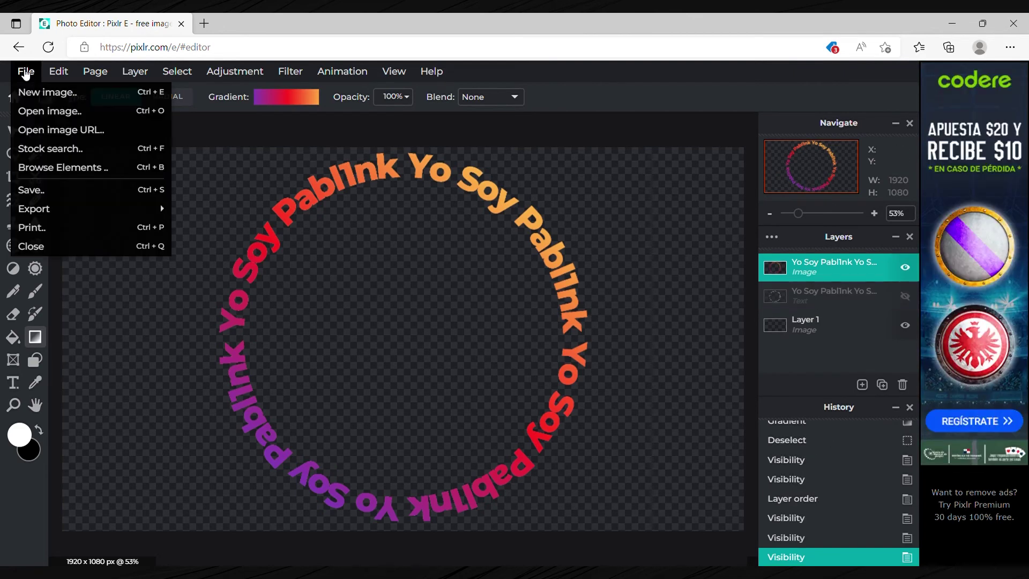
click(68, 190)
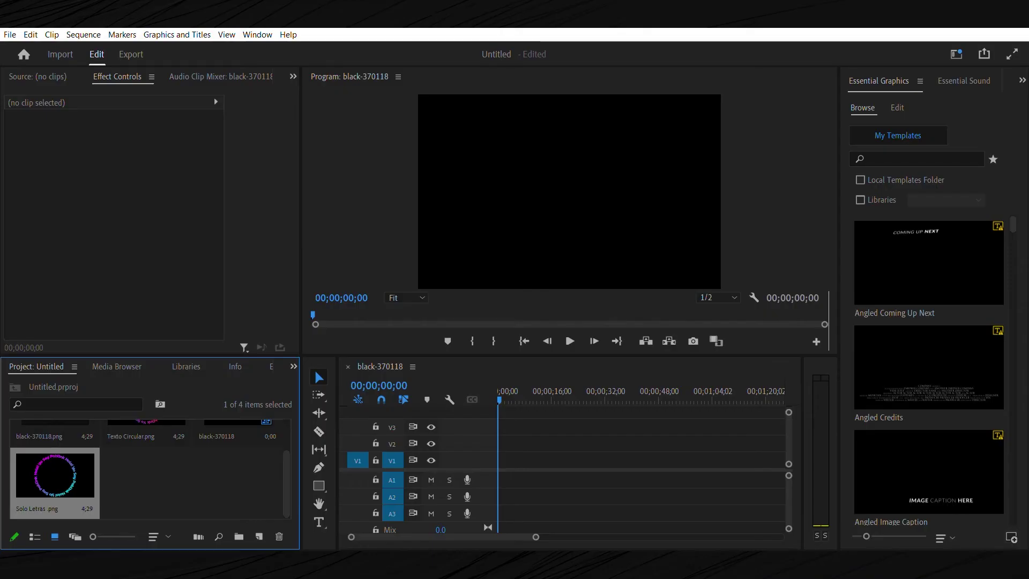
In Premiere Pro, place black-370118.png on track V1 with Texto Circular.png and Solo Letras .png above it in the timeline.
drag(93, 419, 515, 460)
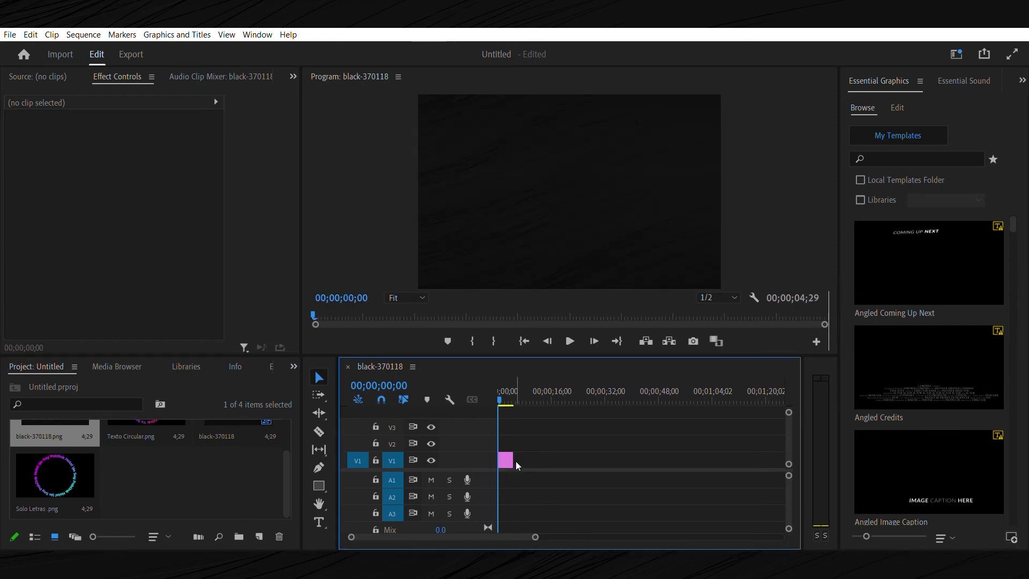
drag(142, 423, 514, 443)
drag(53, 477, 514, 427)
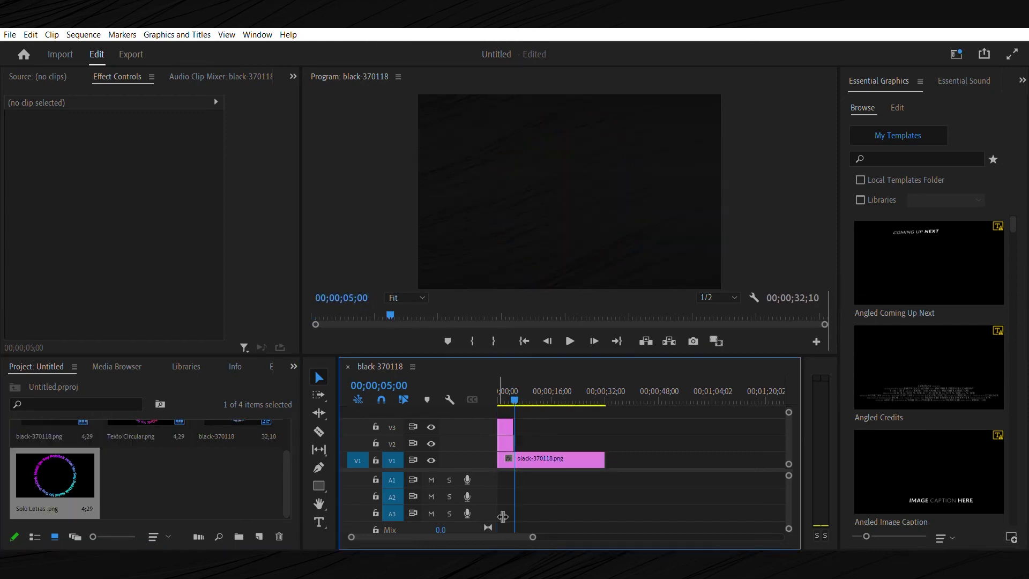
drag(533, 537, 482, 537)
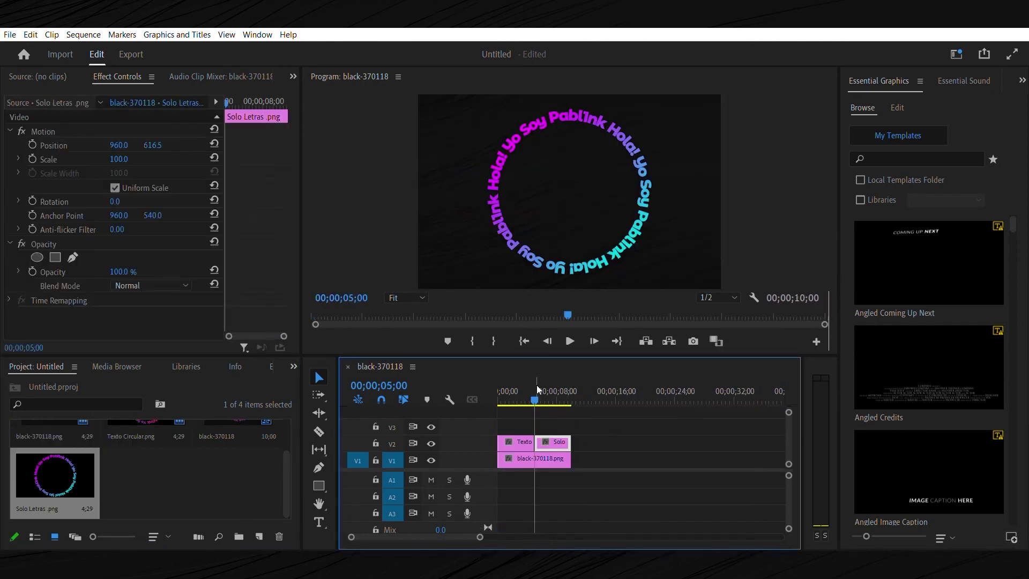
Keyframe the Texto Circular.png clip's rotation from 0 at the start to 90° at 00;00;04;27 and play the animation.
click(33, 188)
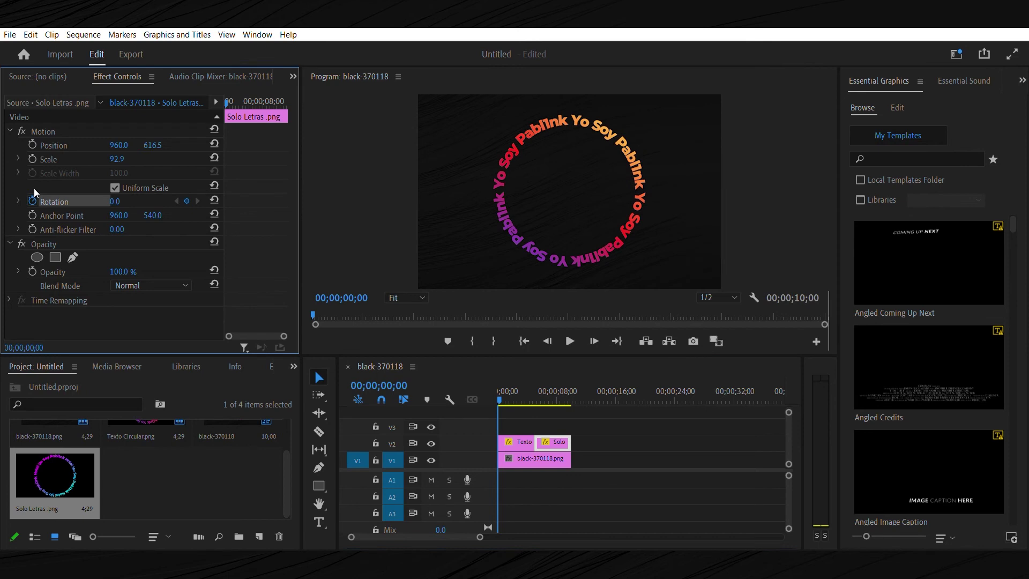
key(d)
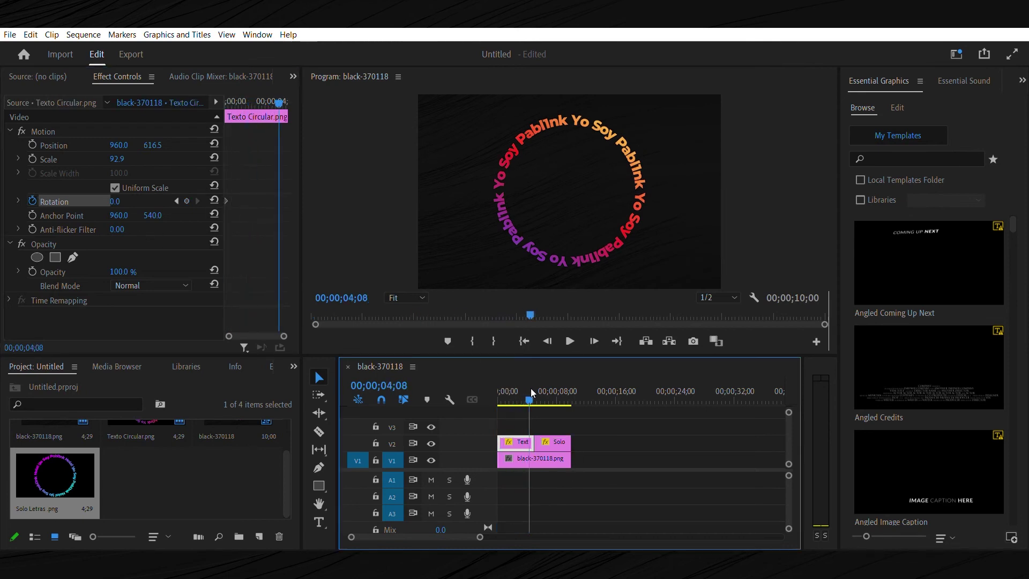
click(116, 201)
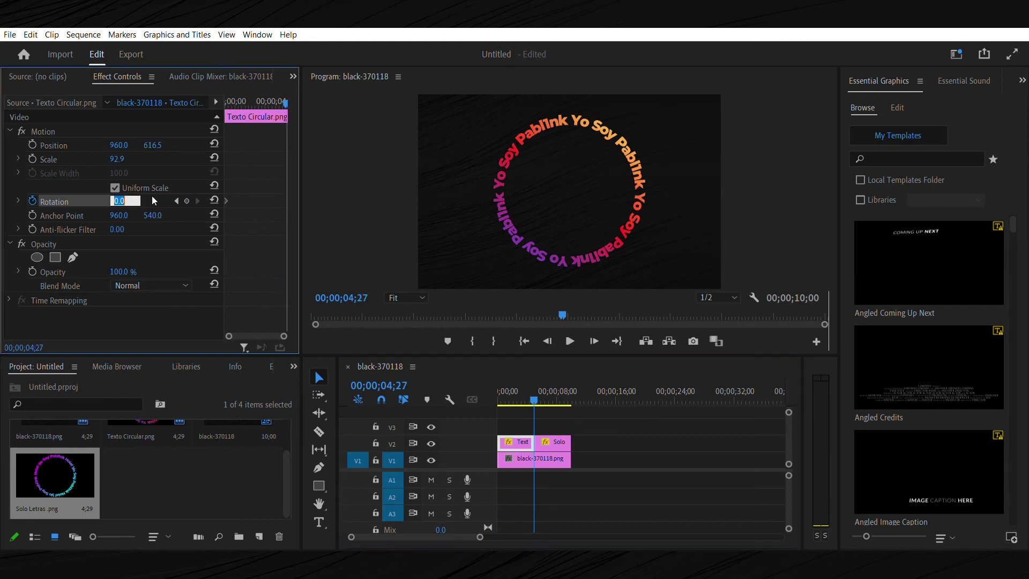
text(90)
key(Return)
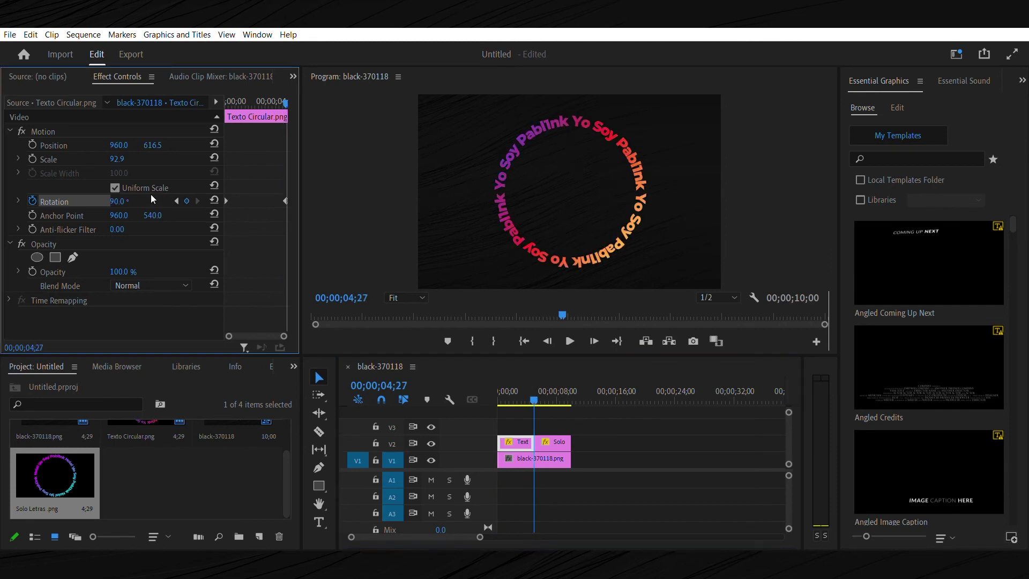
click(375, 317)
key(space)
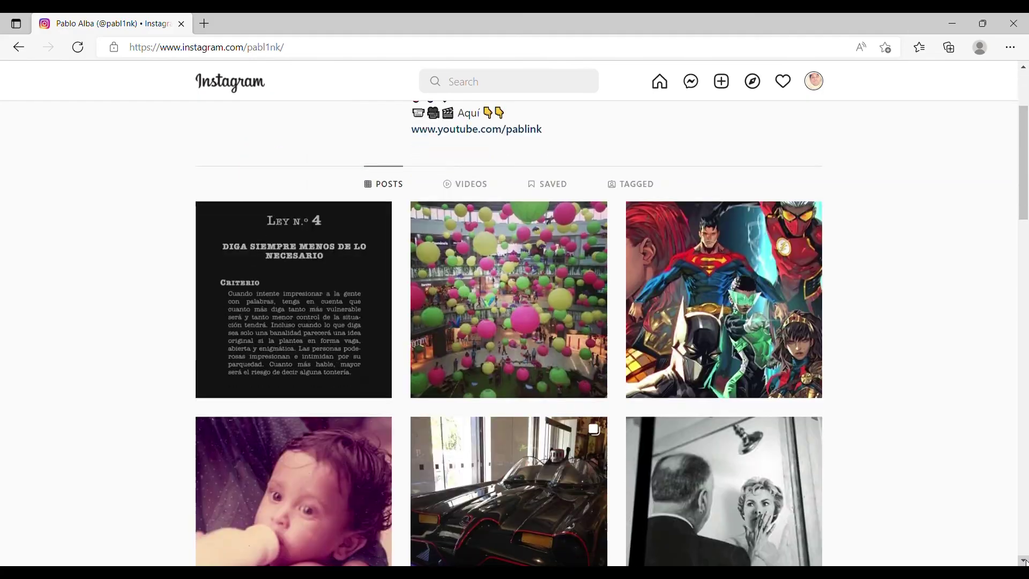
scroll(509, 332, down, 12)
scroll(1024, 561, down, 20)
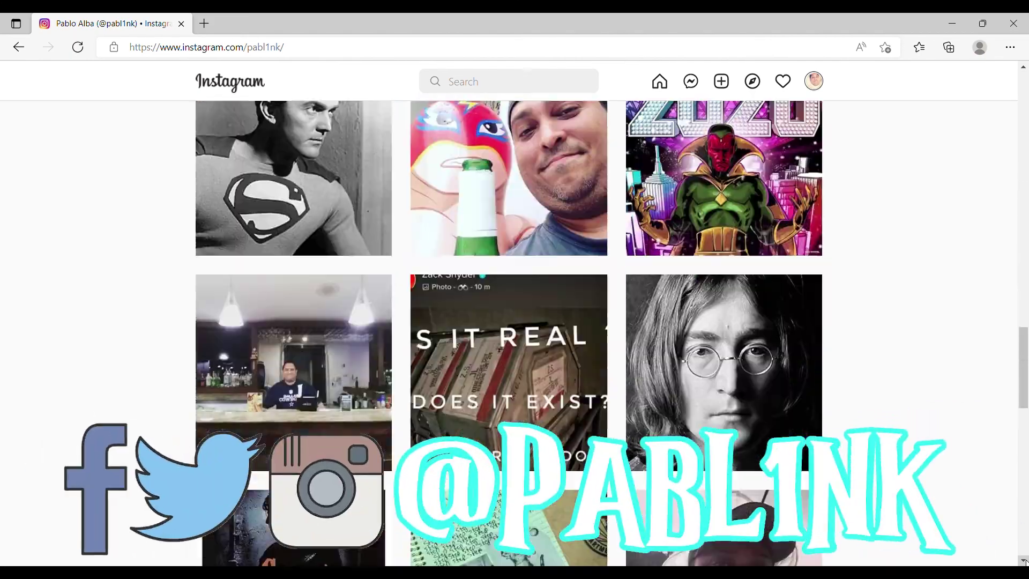
scroll(1024, 561, down, 20)
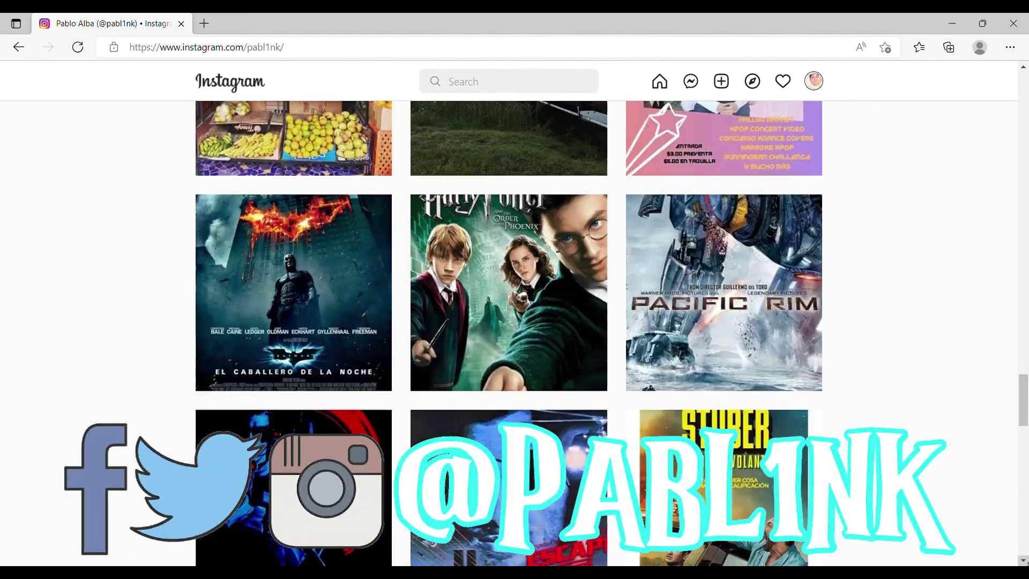
scroll(1023, 561, down, 10)
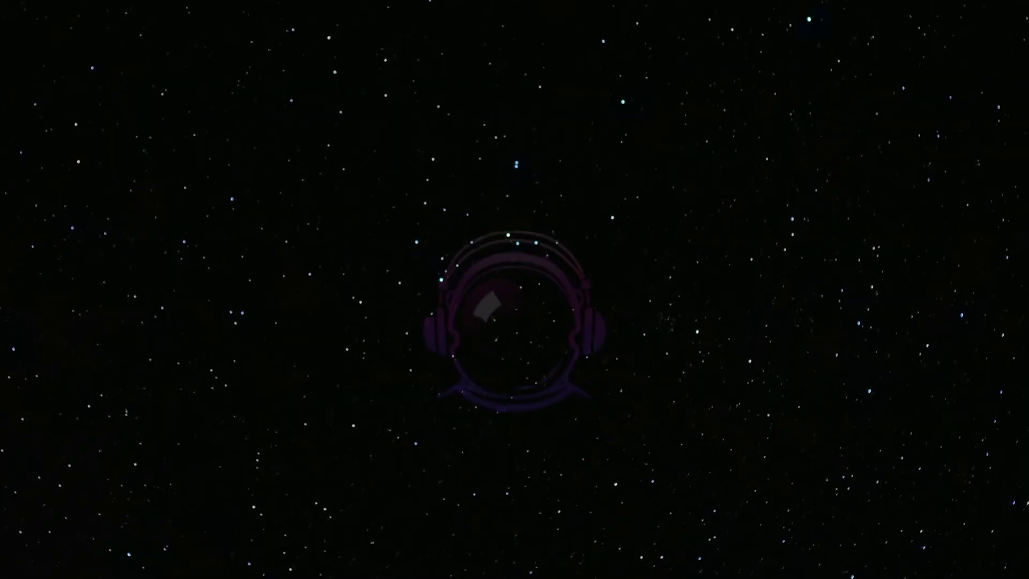